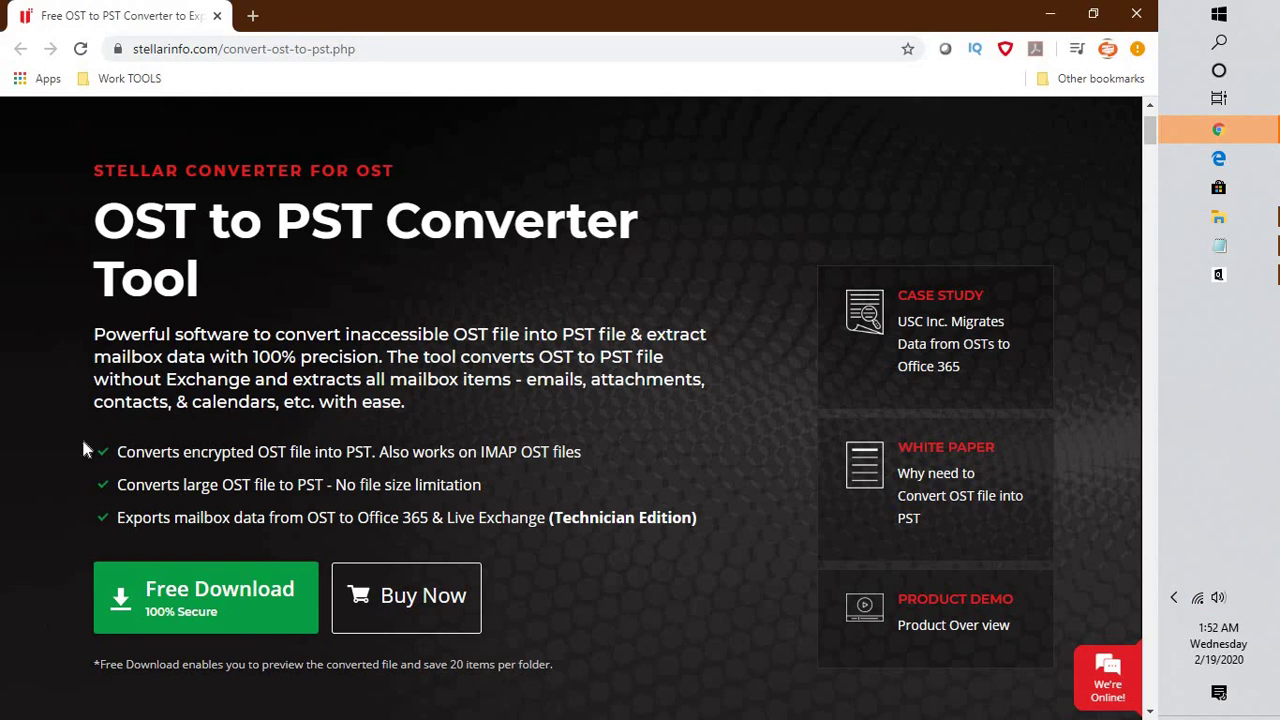
Load the mailbox's .ost file from the Outlook data folder into Stellar Converter
left_click(1218, 274)
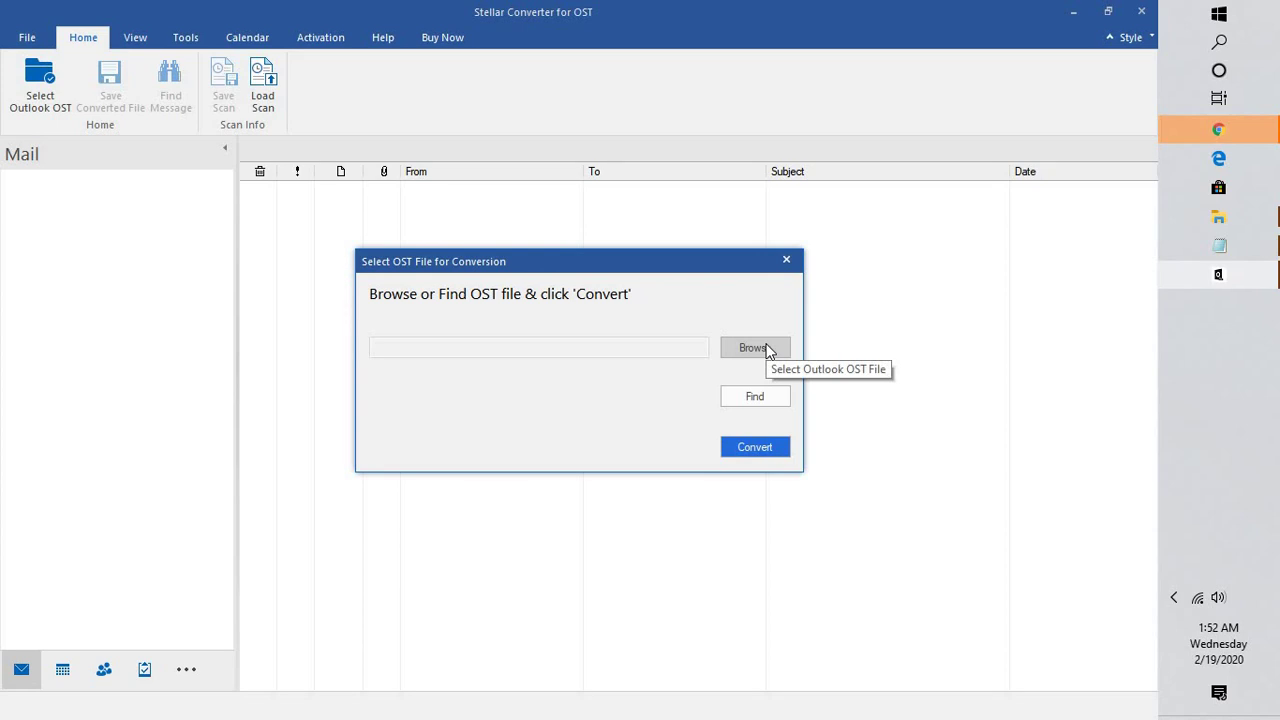
left_click(767, 349)
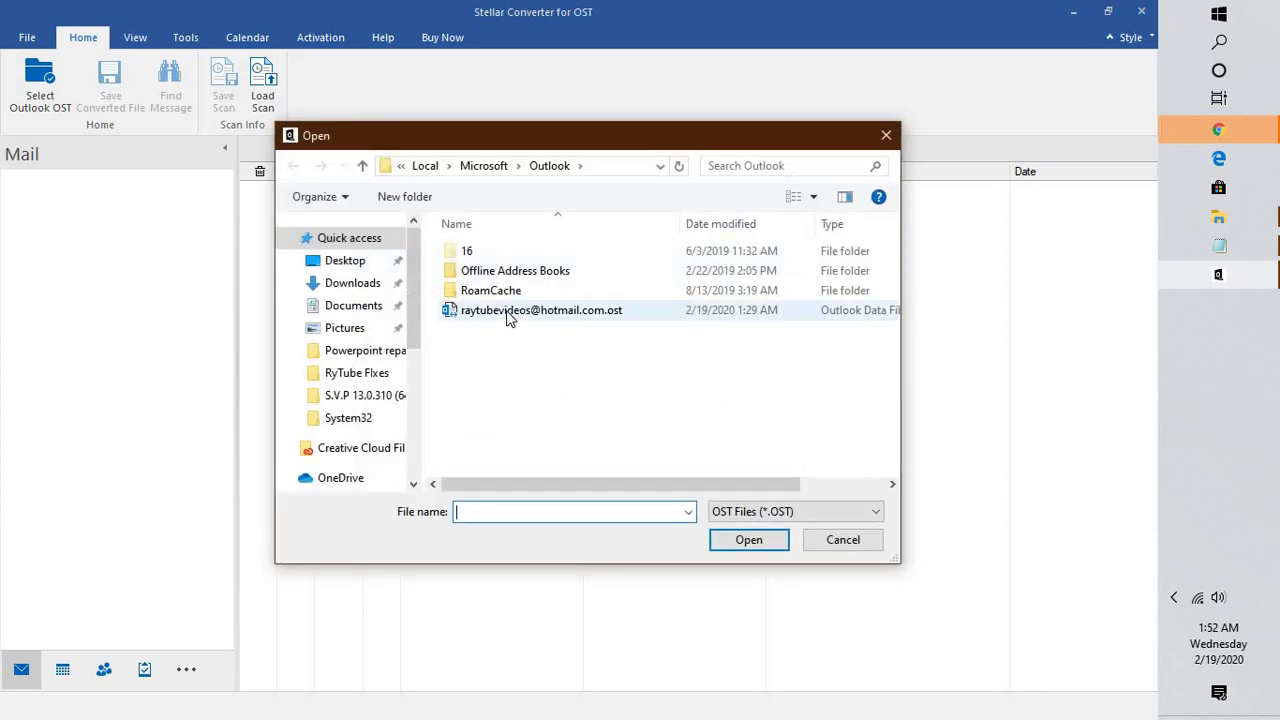
left_click(507, 316)
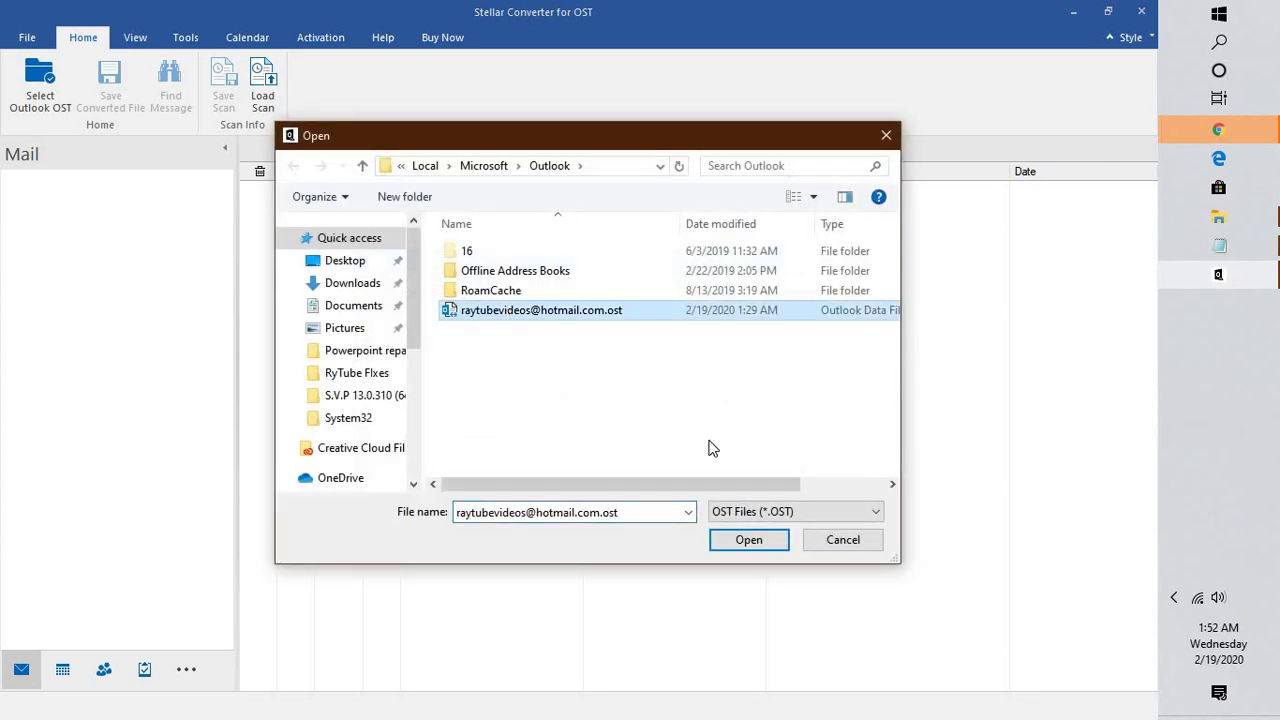
left_click(750, 541)
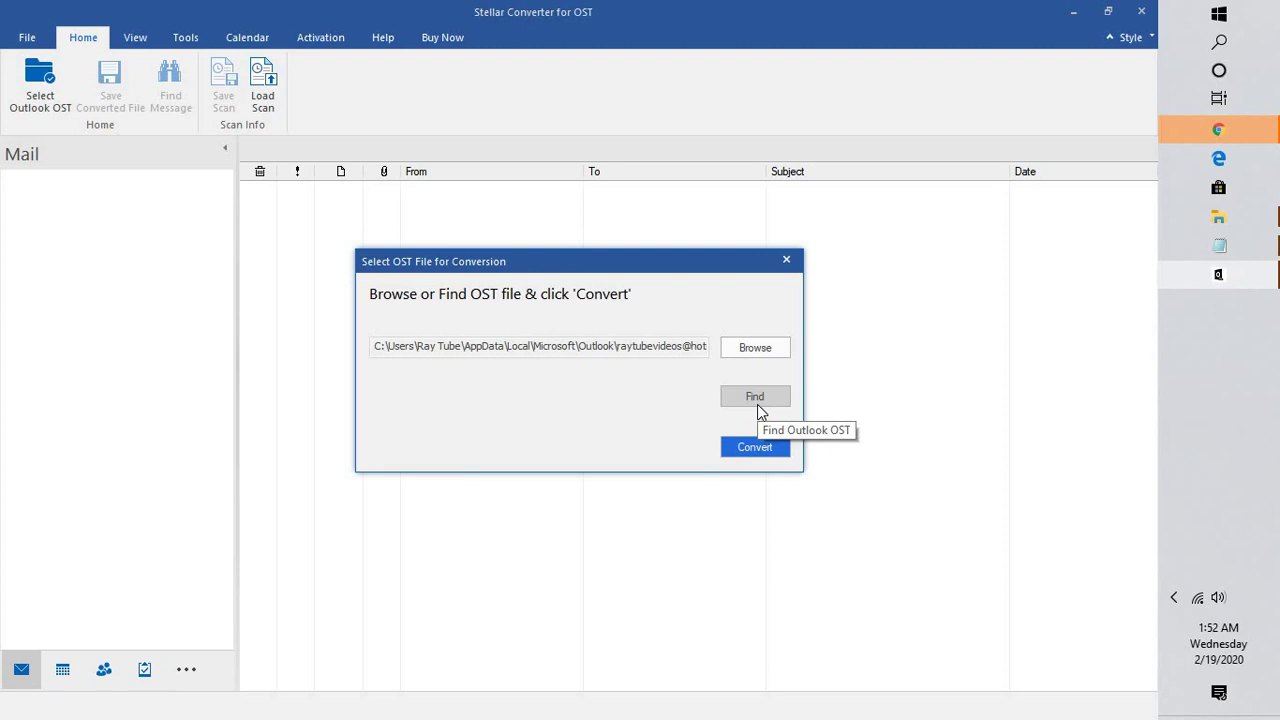
Try the disk search for OST files, close it, and convert the loaded file
left_click(757, 404)
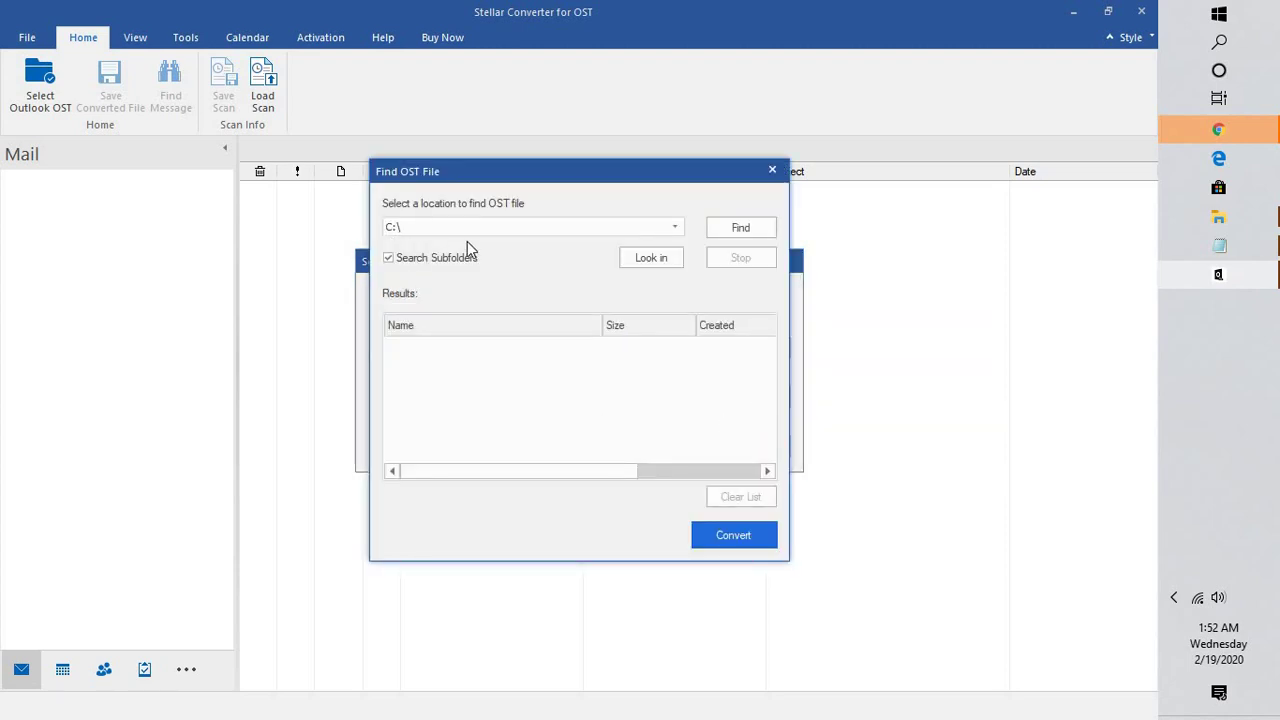
left_click(774, 172)
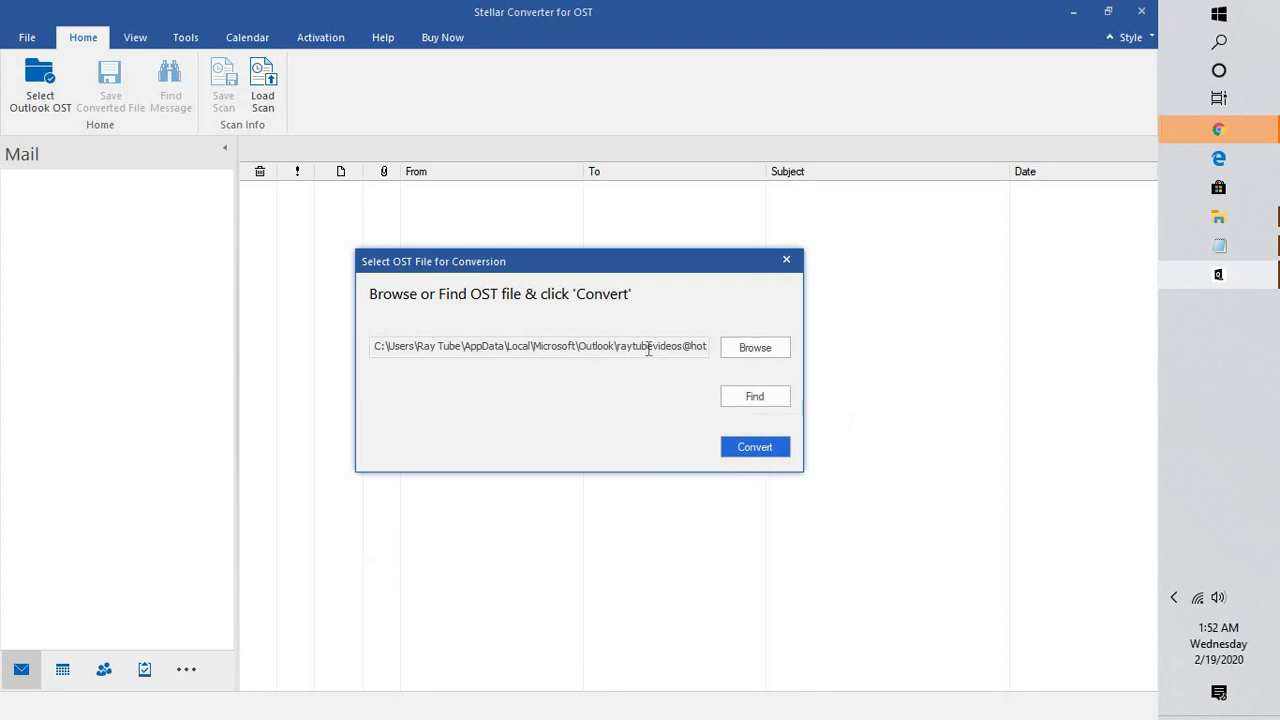
left_click(771, 452)
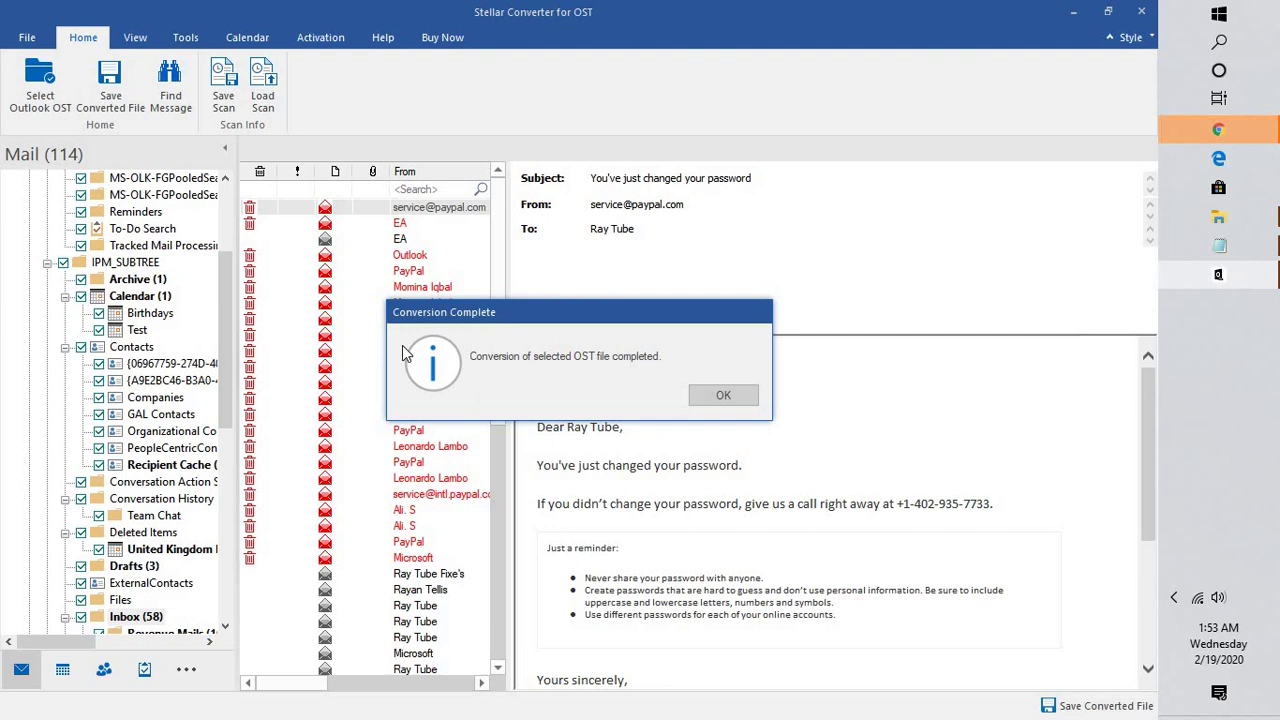
Dismiss the Conversion Complete message and browse the converted mailbox's folder tree
left_click(724, 396)
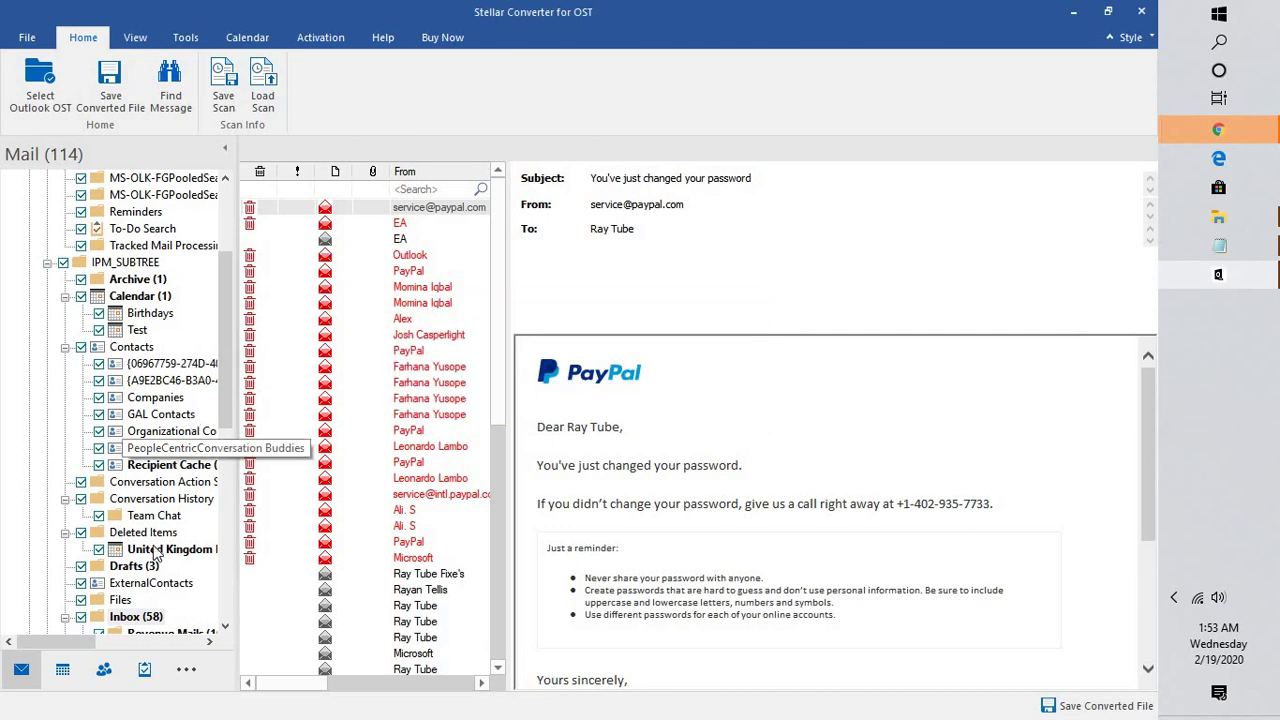
mouse_move(226, 405)
left_mouse_down()
mouse_move(215, 572)
mouse_move(250, 288)
left_mouse_up()
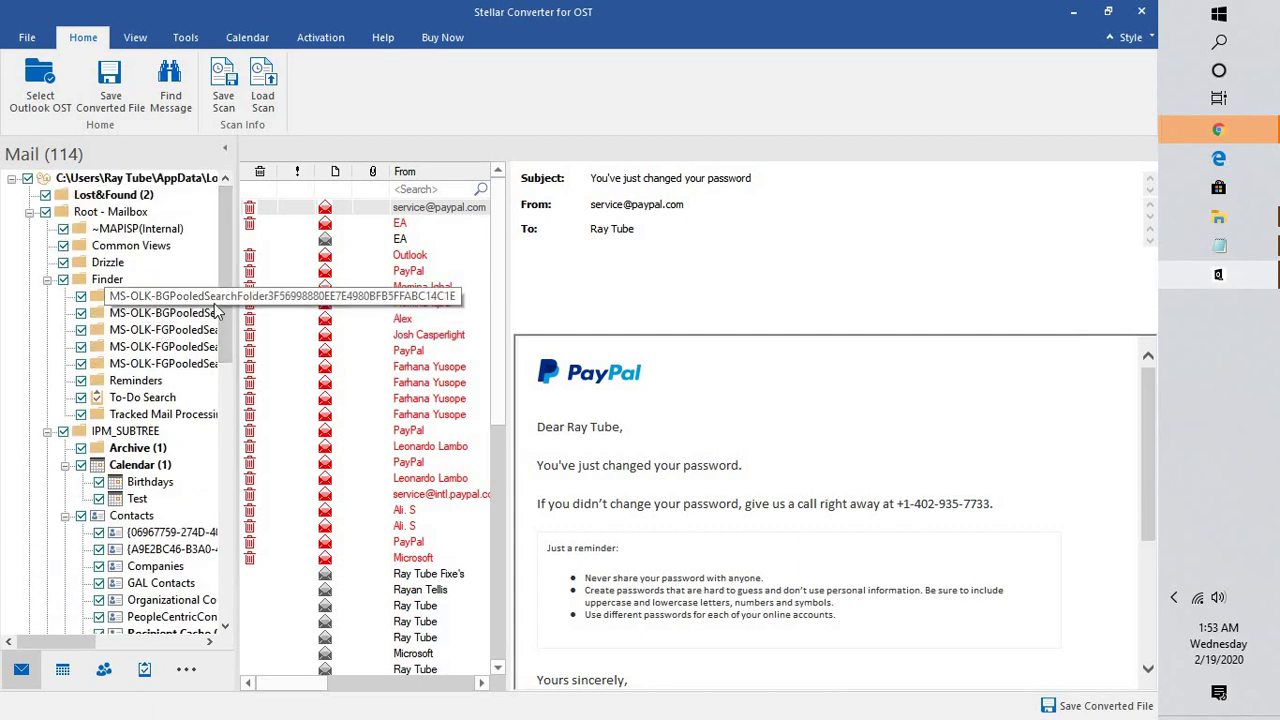
left_click_drag(227, 303, 222, 570)
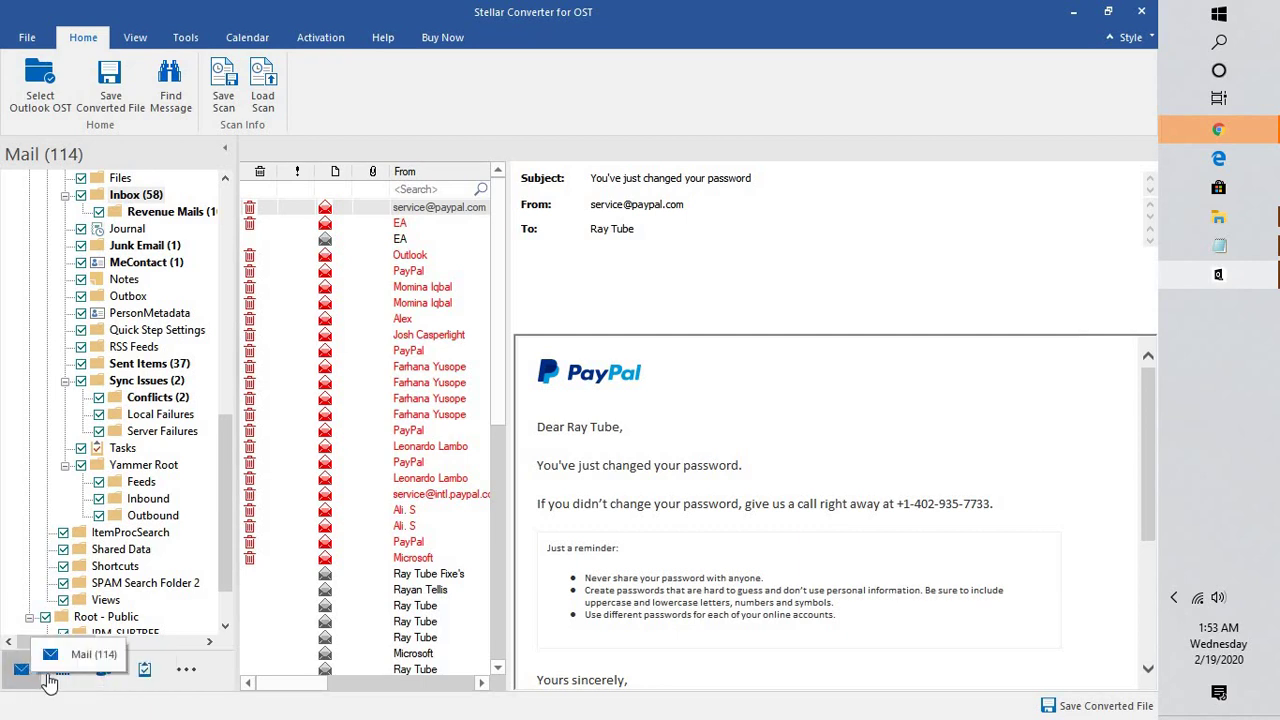
left_click(59, 672)
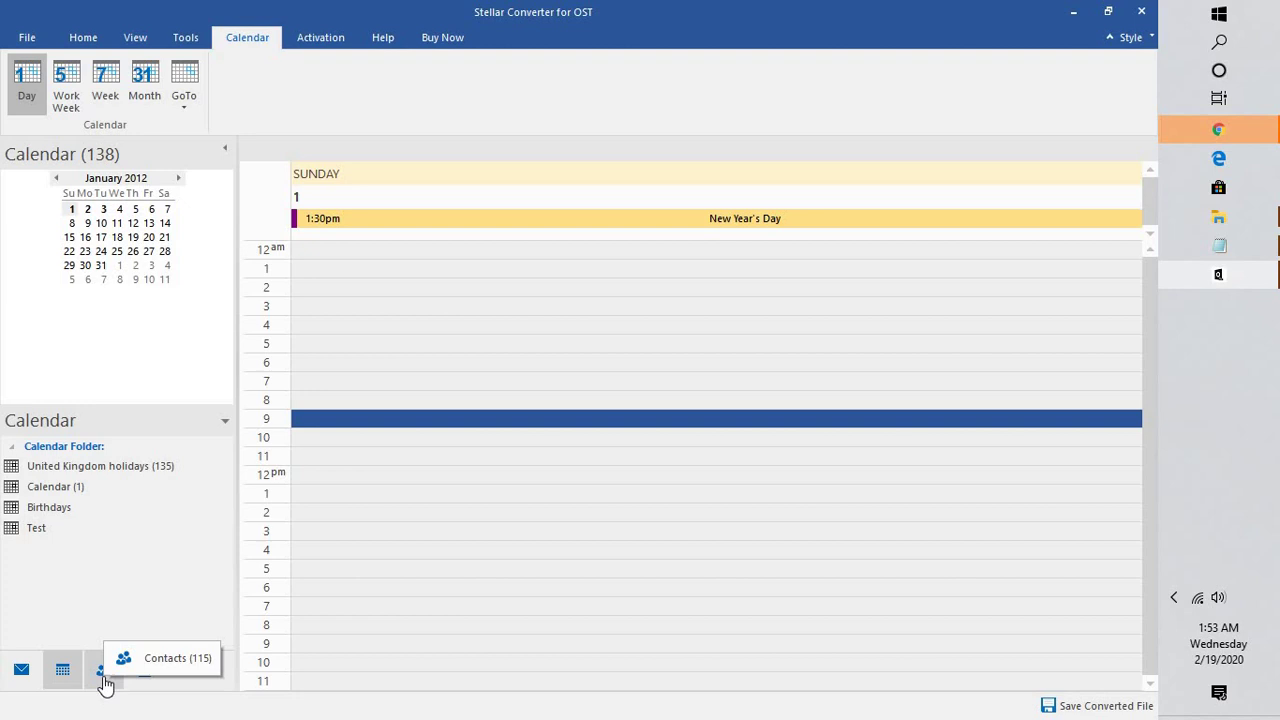
left_click(90, 468)
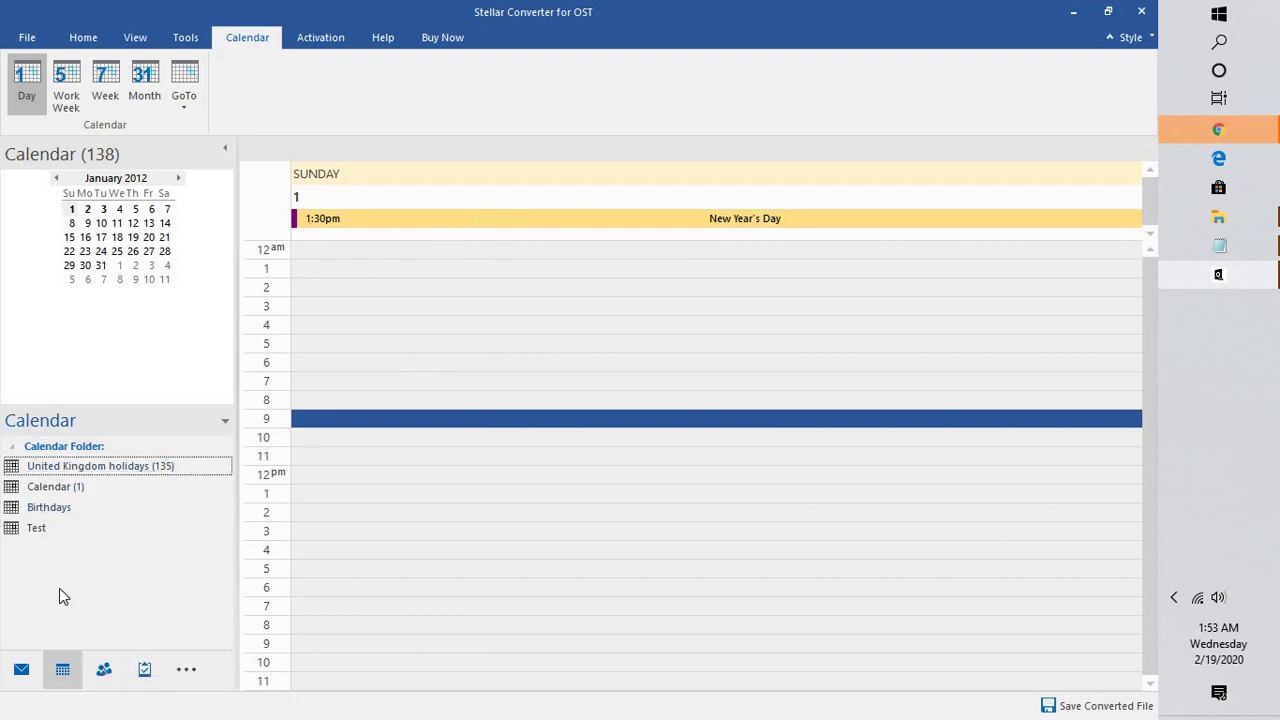
left_click(108, 670)
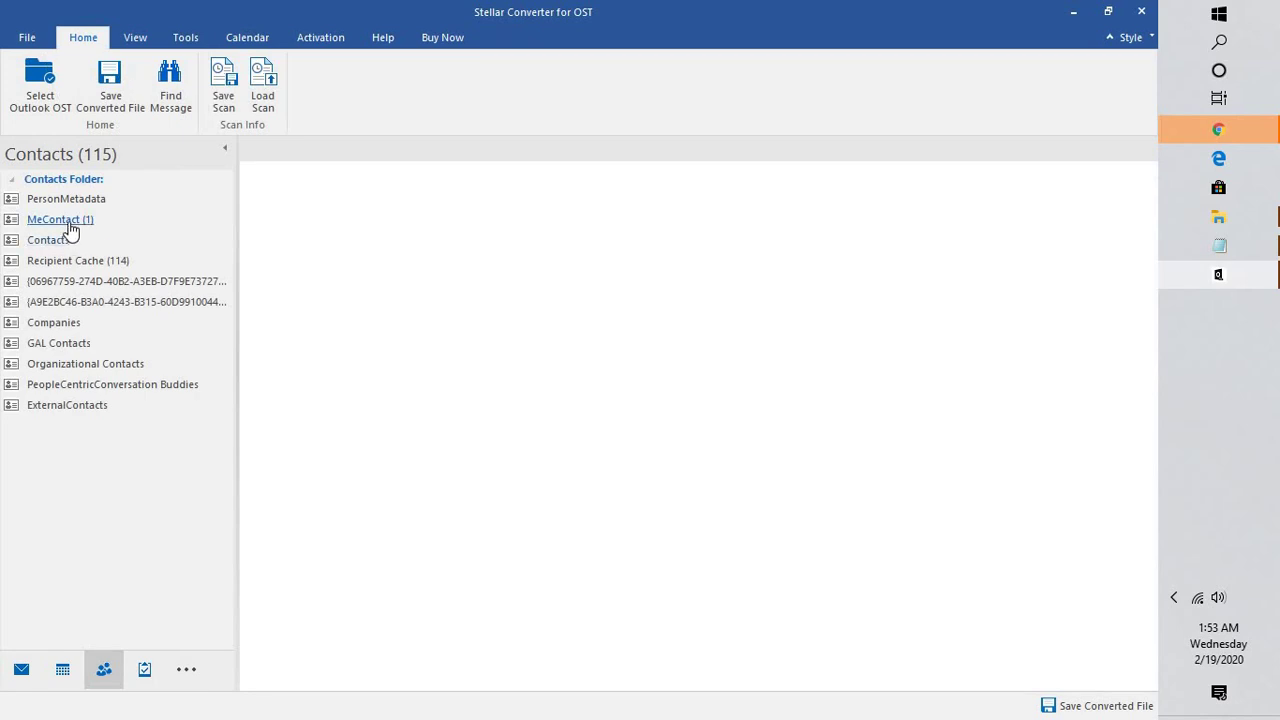
left_click(68, 223)
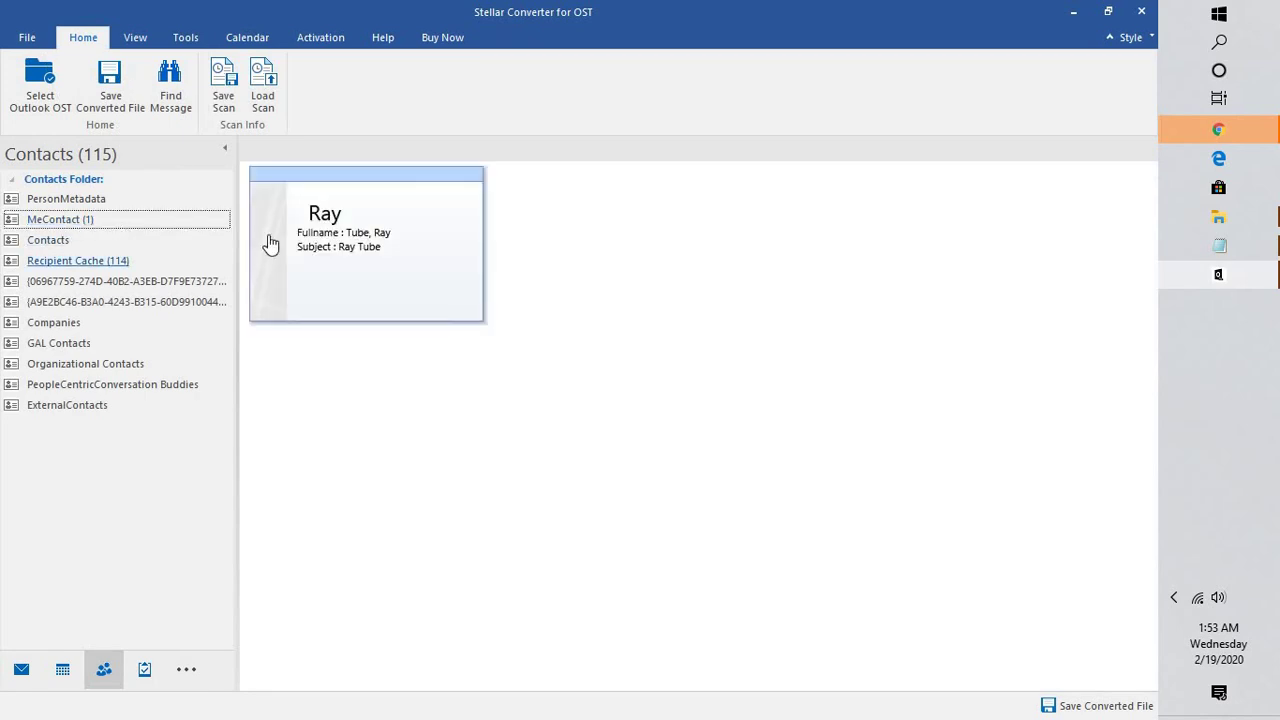
left_click(143, 672)
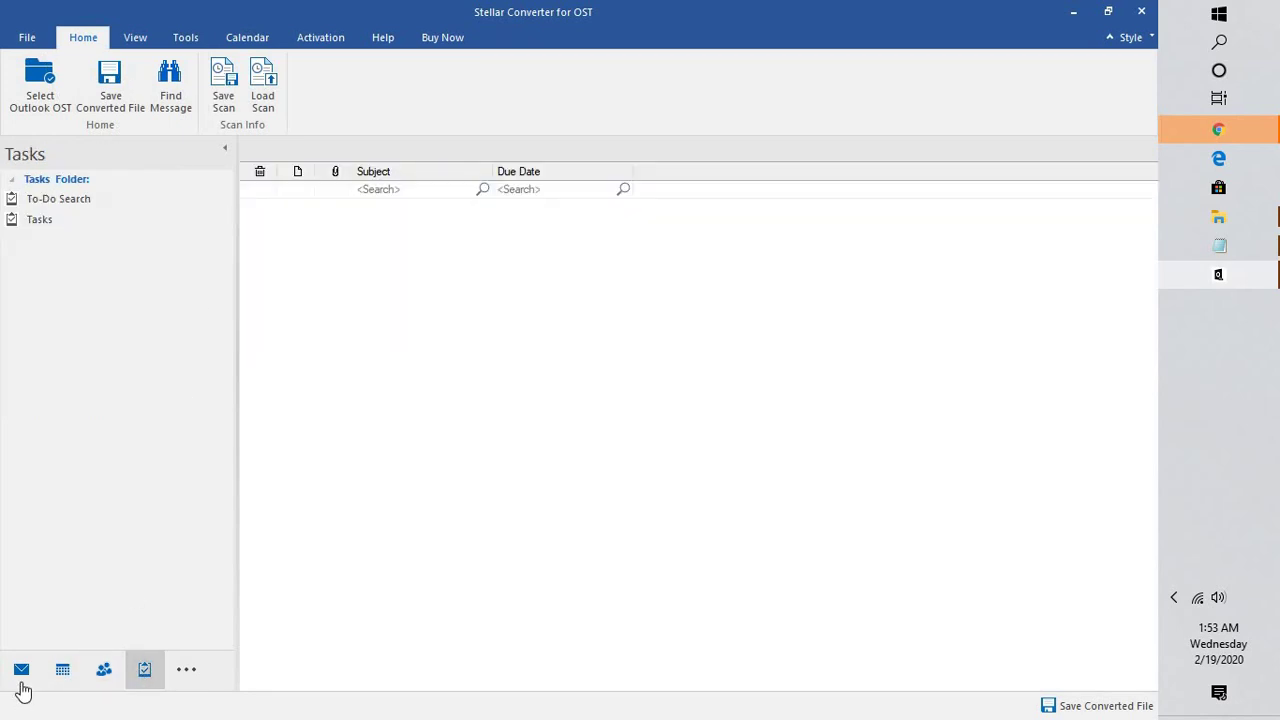
left_click(21, 670)
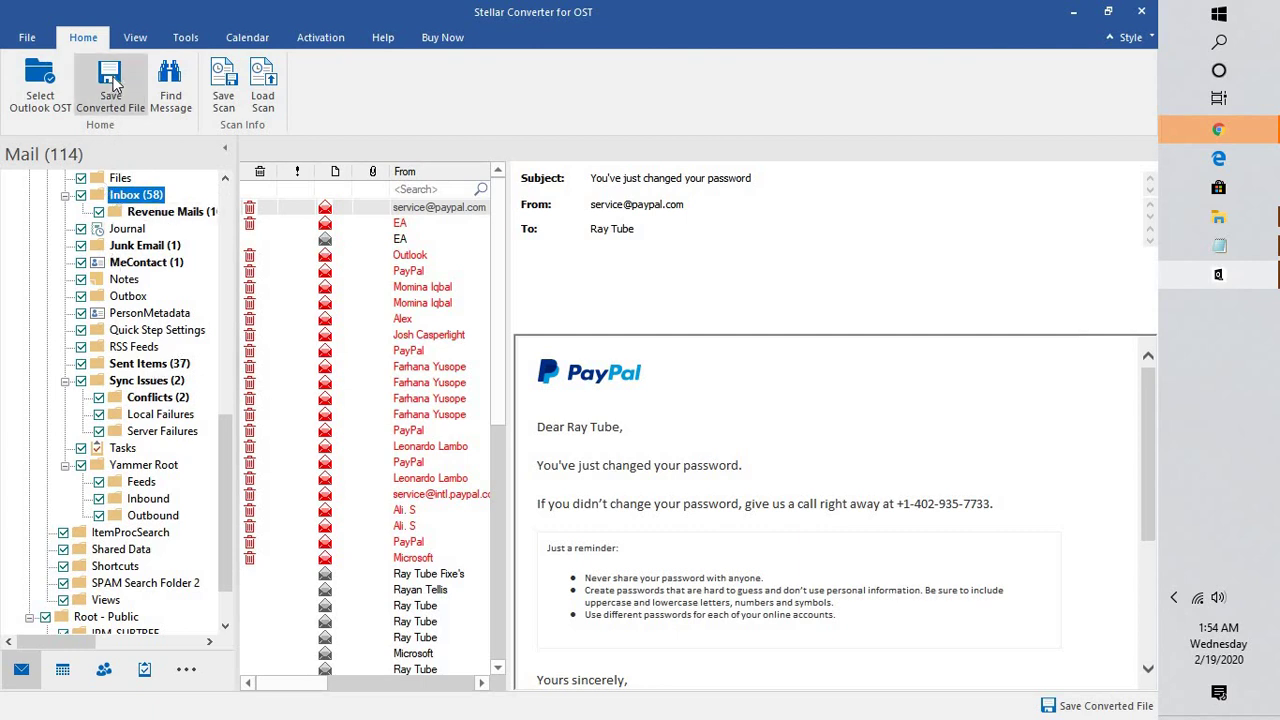
Save as PST without recovering deleted items, with the Documents folder as destination
left_click(122, 108)
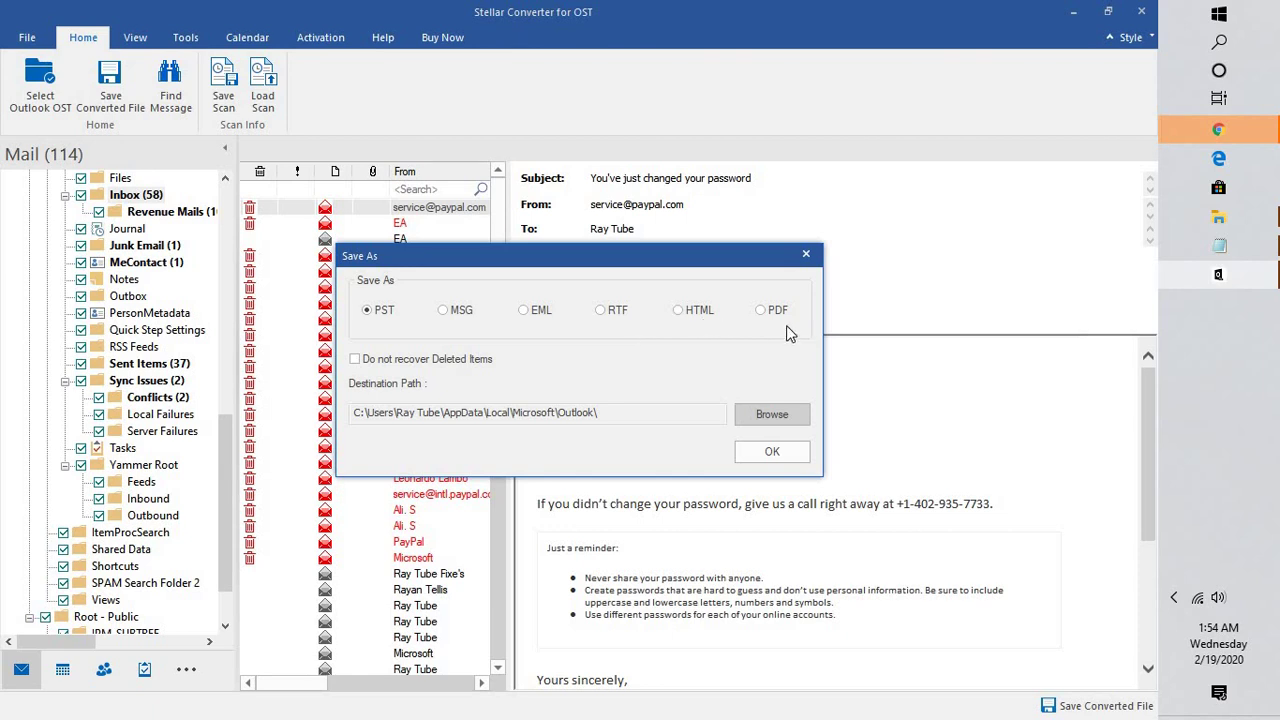
left_click(356, 361)
left_click(794, 412)
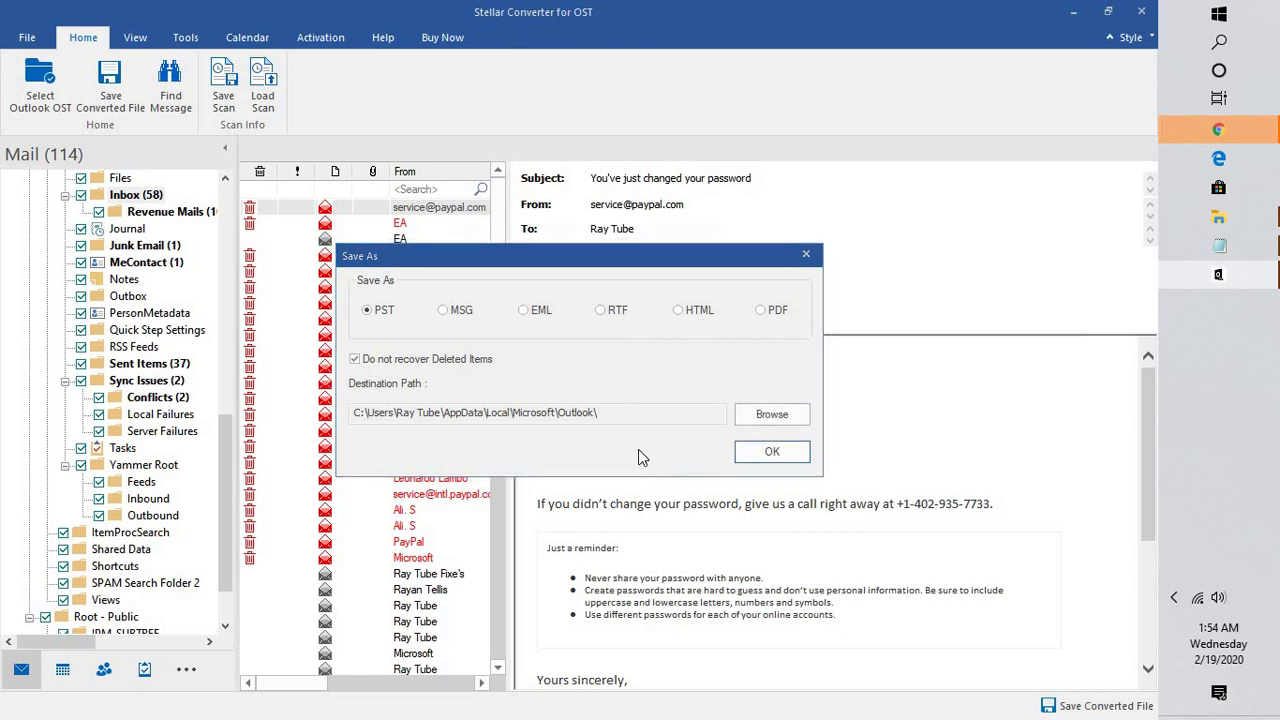
double_click(505, 356)
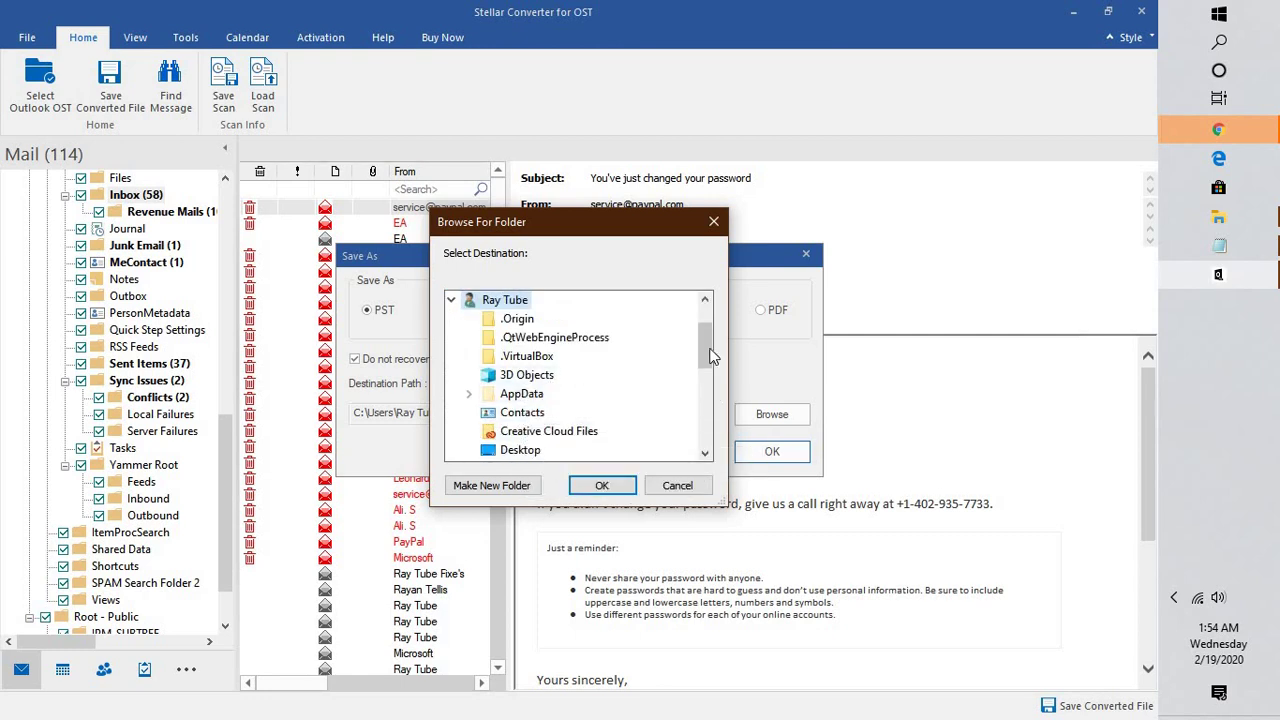
left_click_drag(708, 351, 708, 378)
double_click(528, 414)
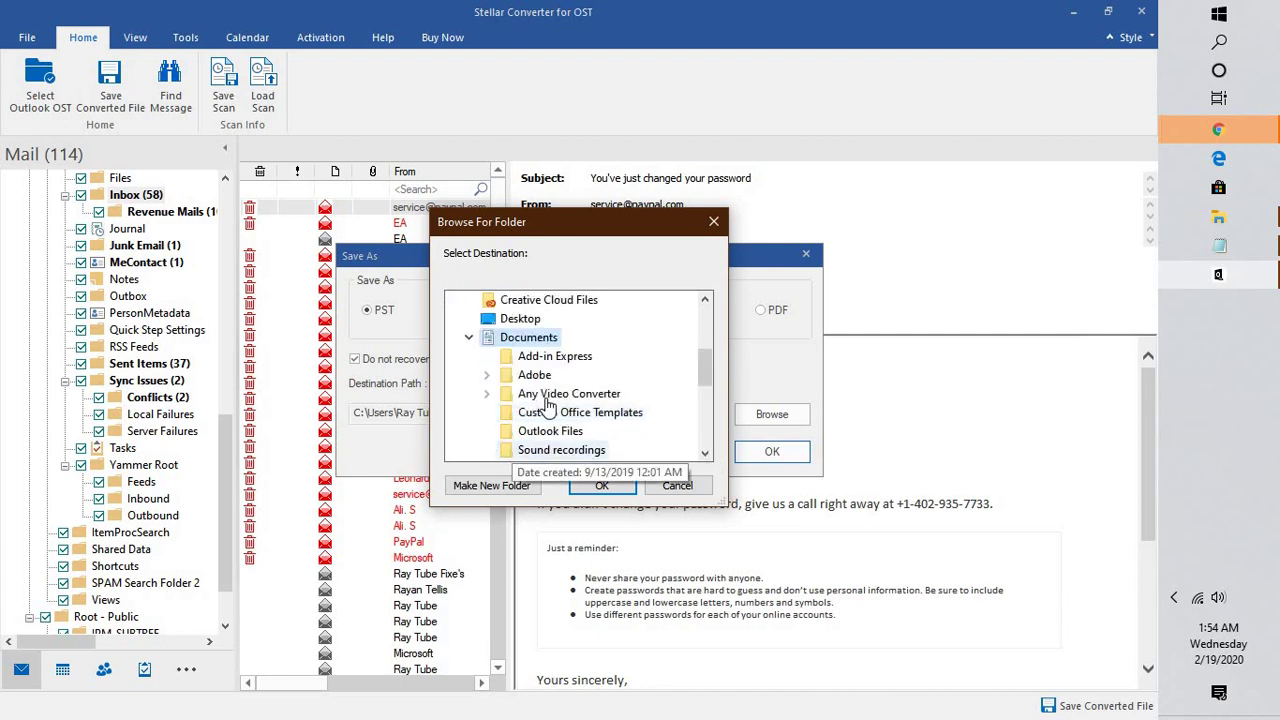
scroll(640, 418, "down", 1)
scroll(640, 418, "down", 1)
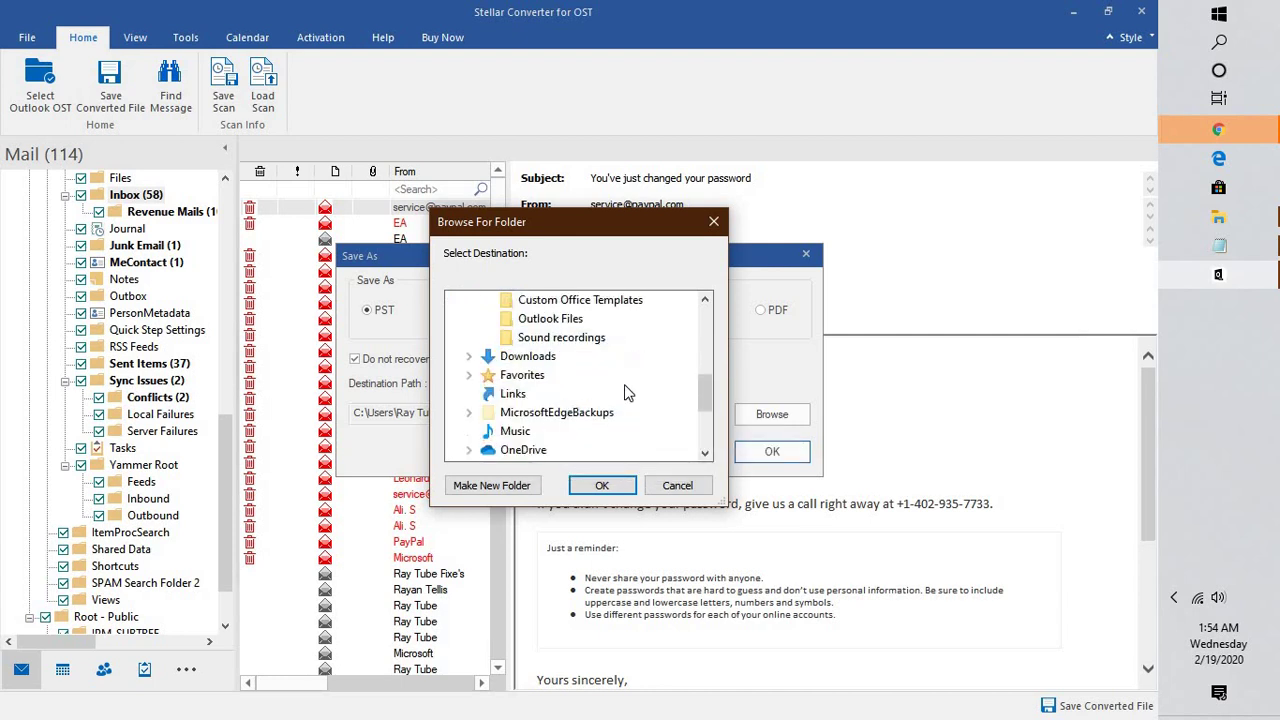
scroll(630, 440, "up", 1)
left_click(603, 486)
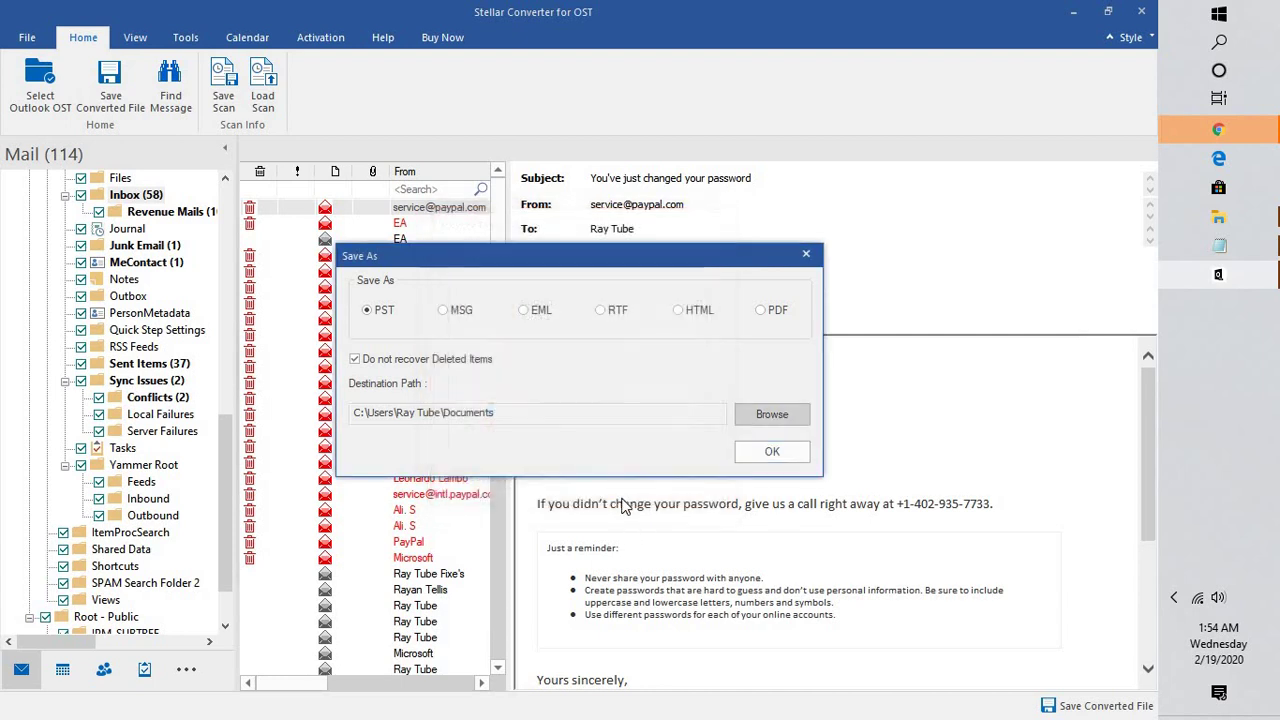
Confirm the save and let the 17.69 MB PST file finish writing to Documents
left_click(768, 453)
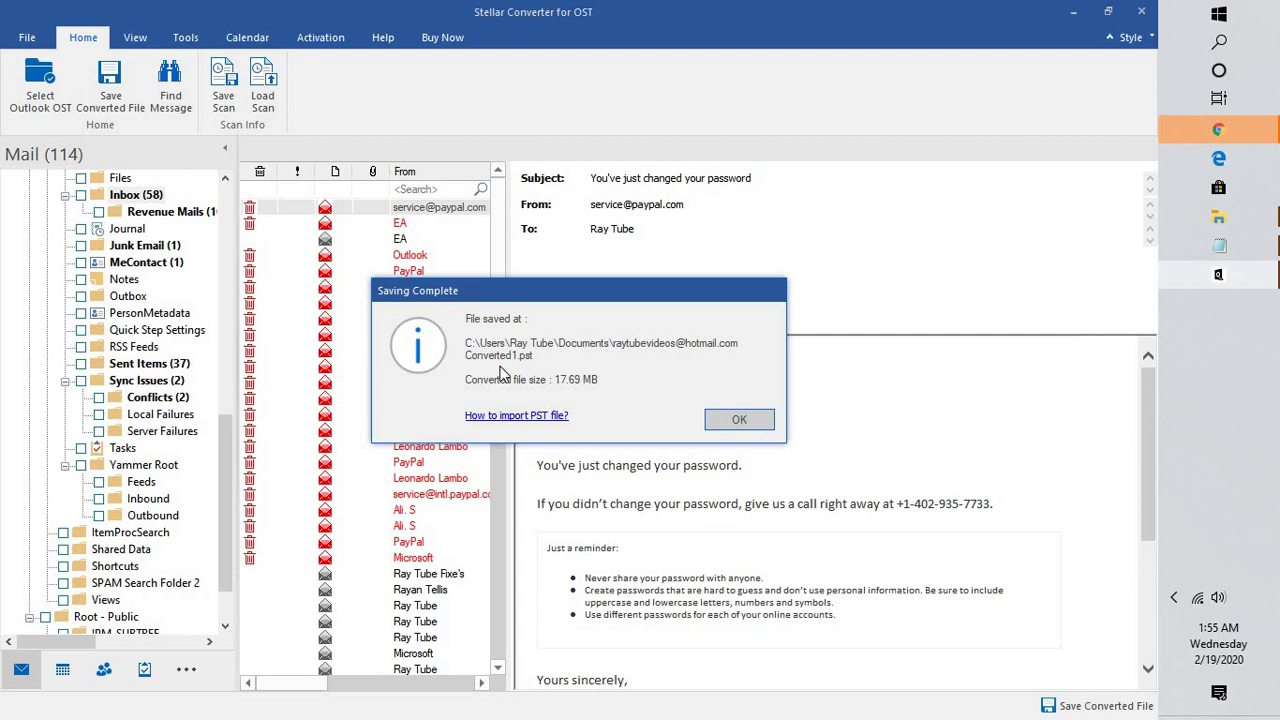
Dismiss the saving notice and locate Converted1.pst in the Documents folder
left_click(765, 428)
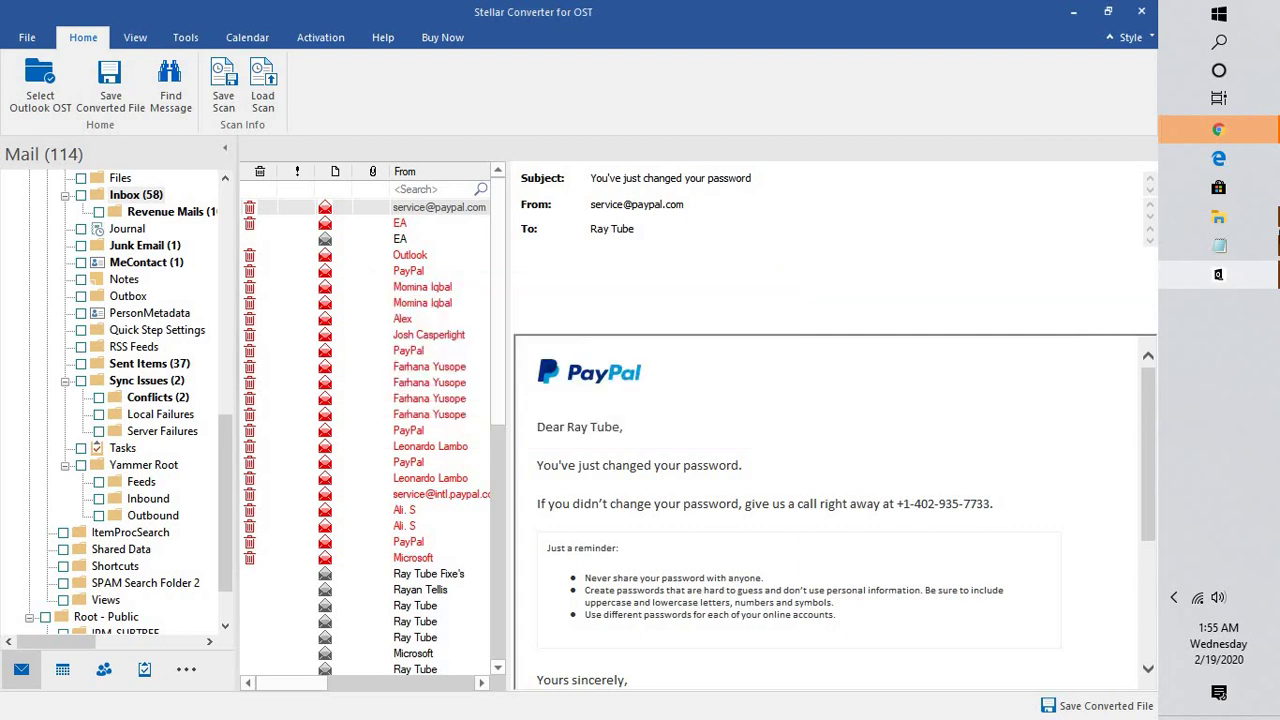
left_click(1222, 219)
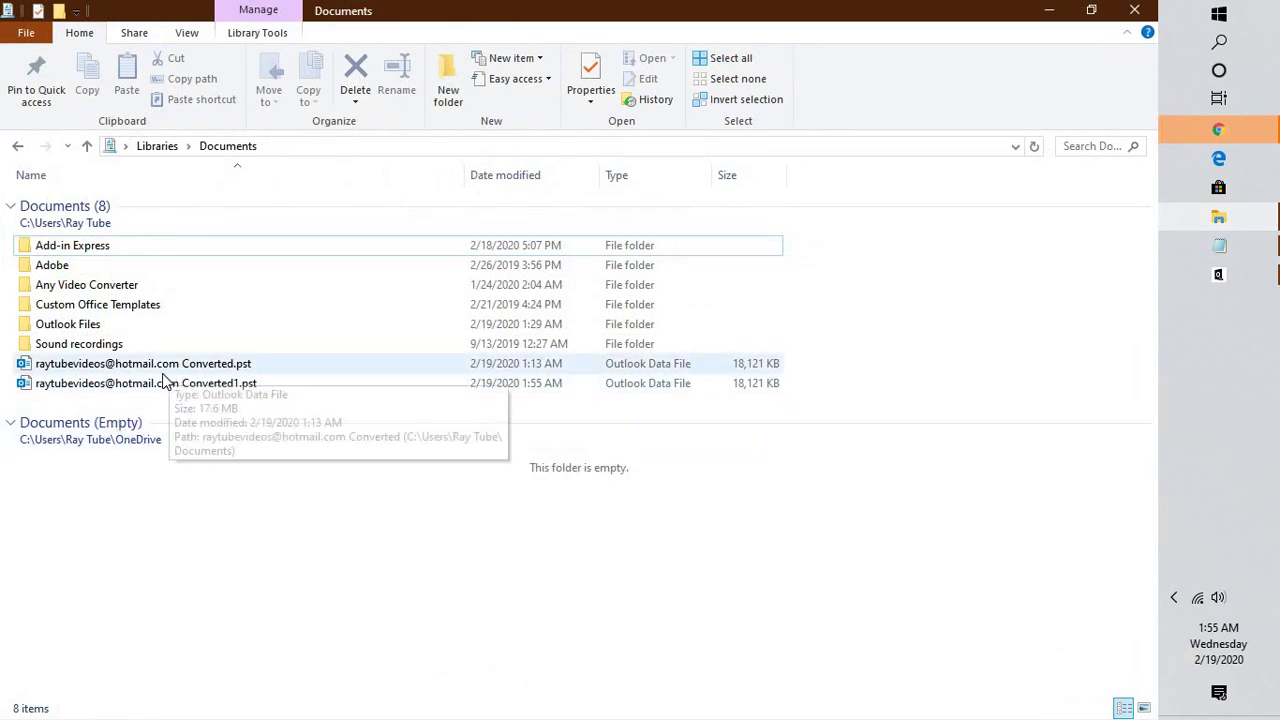
left_click(130, 386)
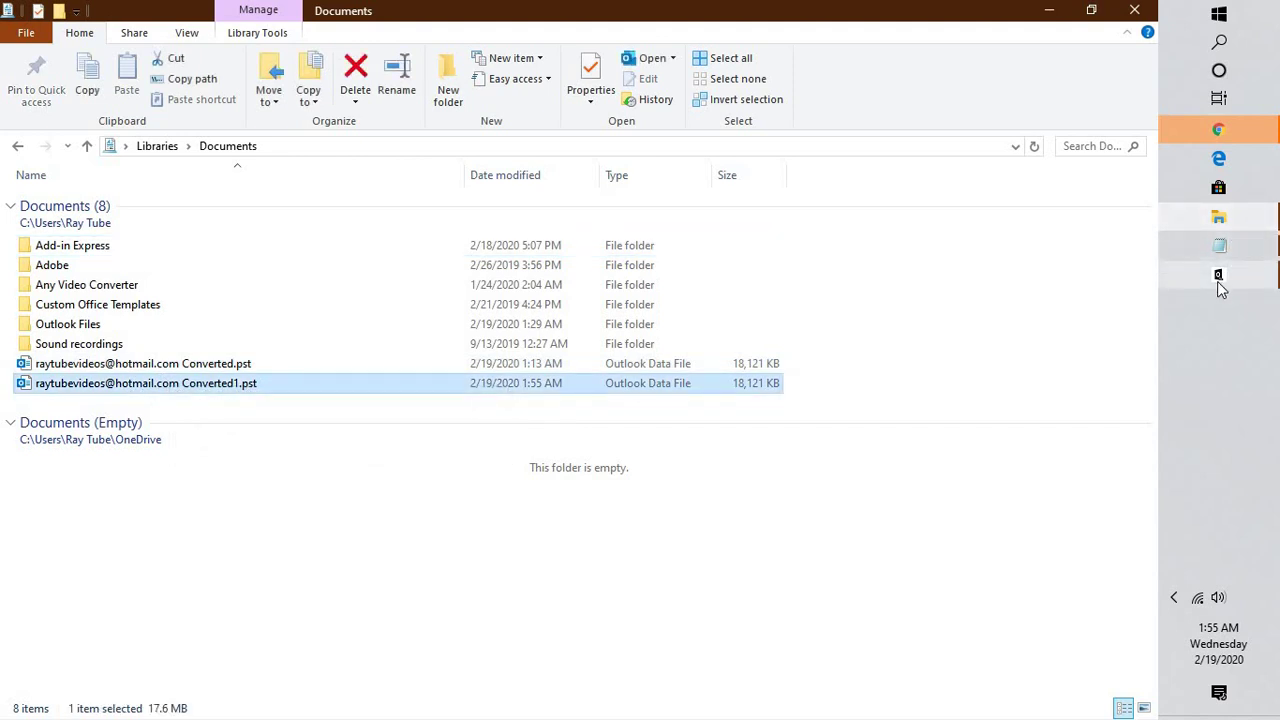
Launch Outlook from the Run prompt, correcting a mistyped name
key("super+r")
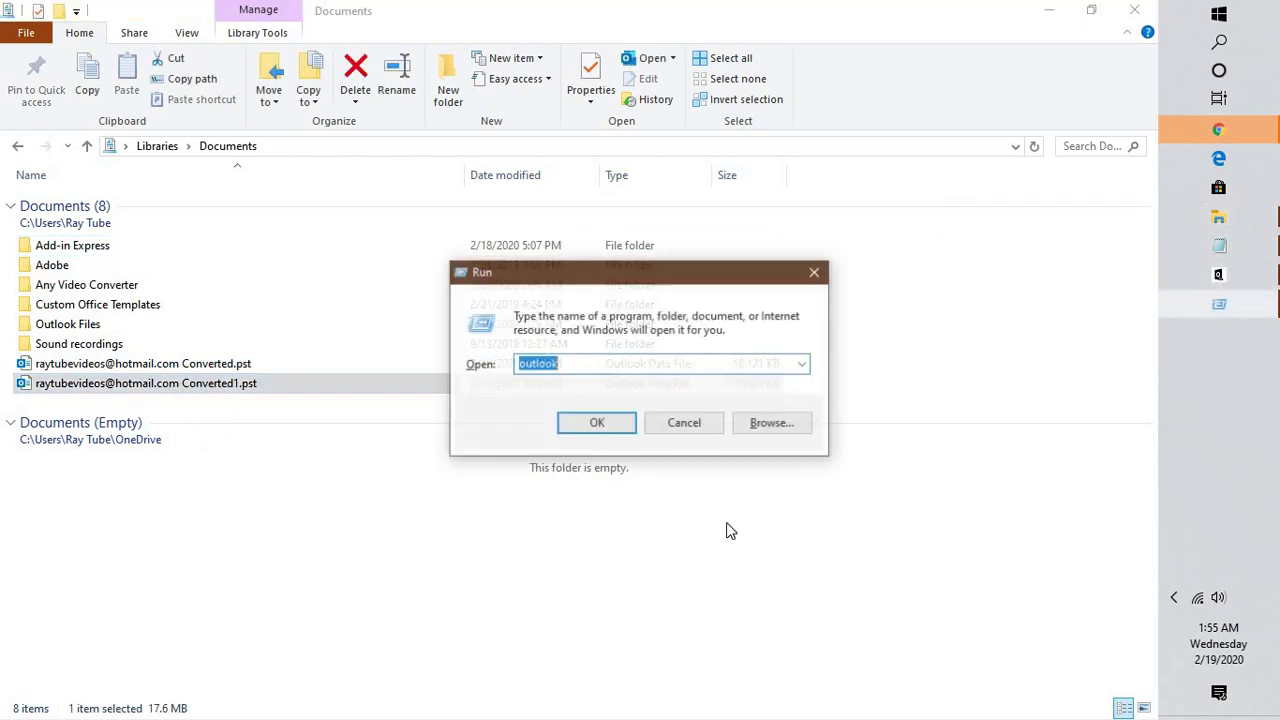
type("oy")
key("BackSpace")
key("BackSpace")
key("BackSpace")
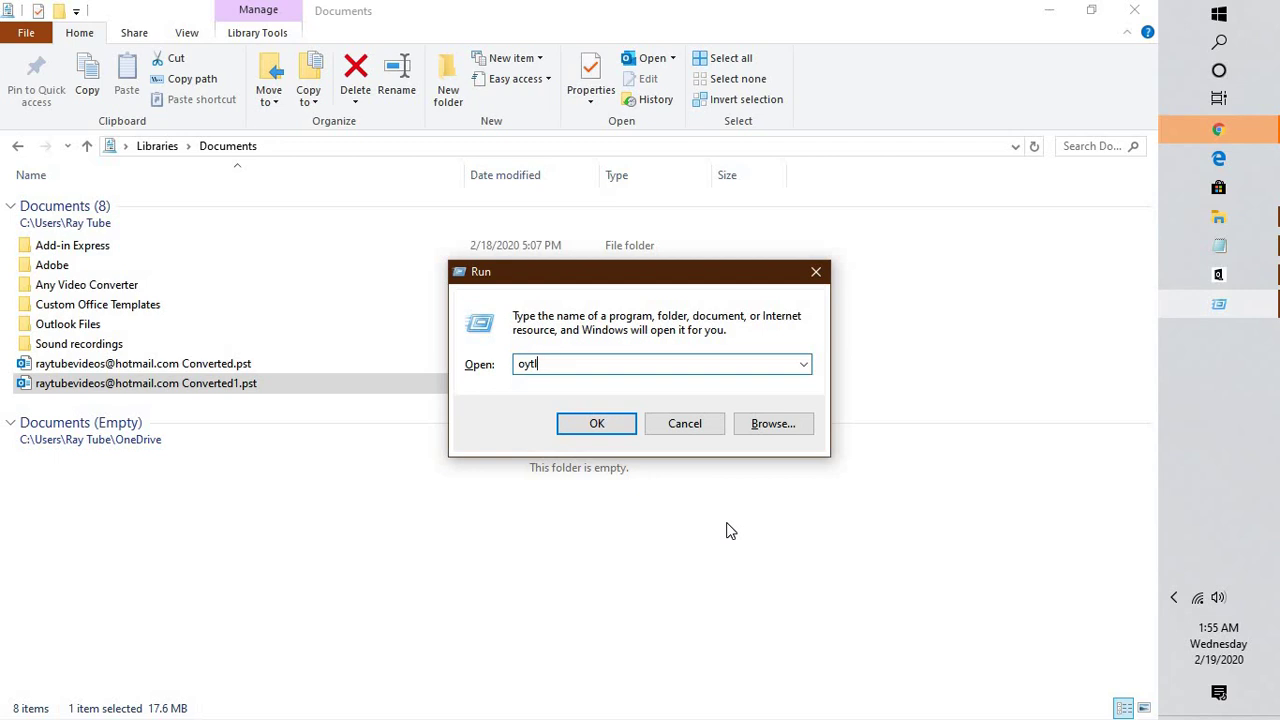
key("BackSpace")
key("BackSpace")
key("BackSpace")
type("outlook")
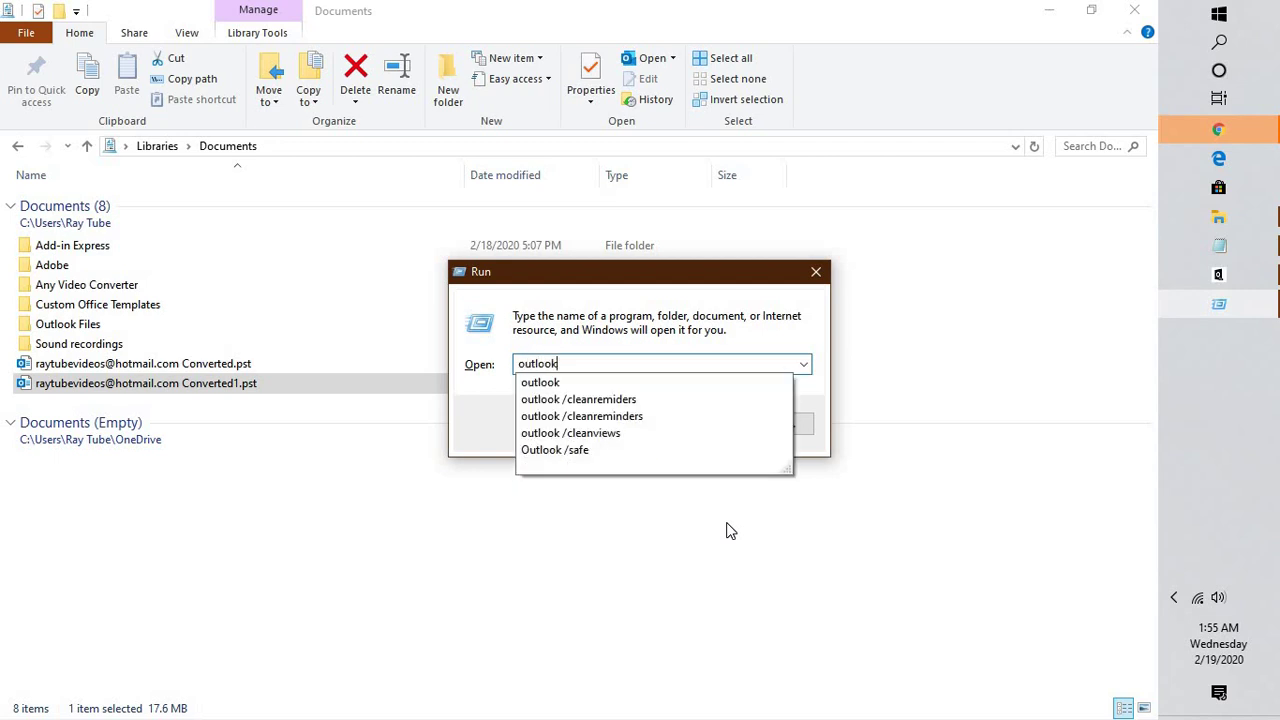
key("Return")
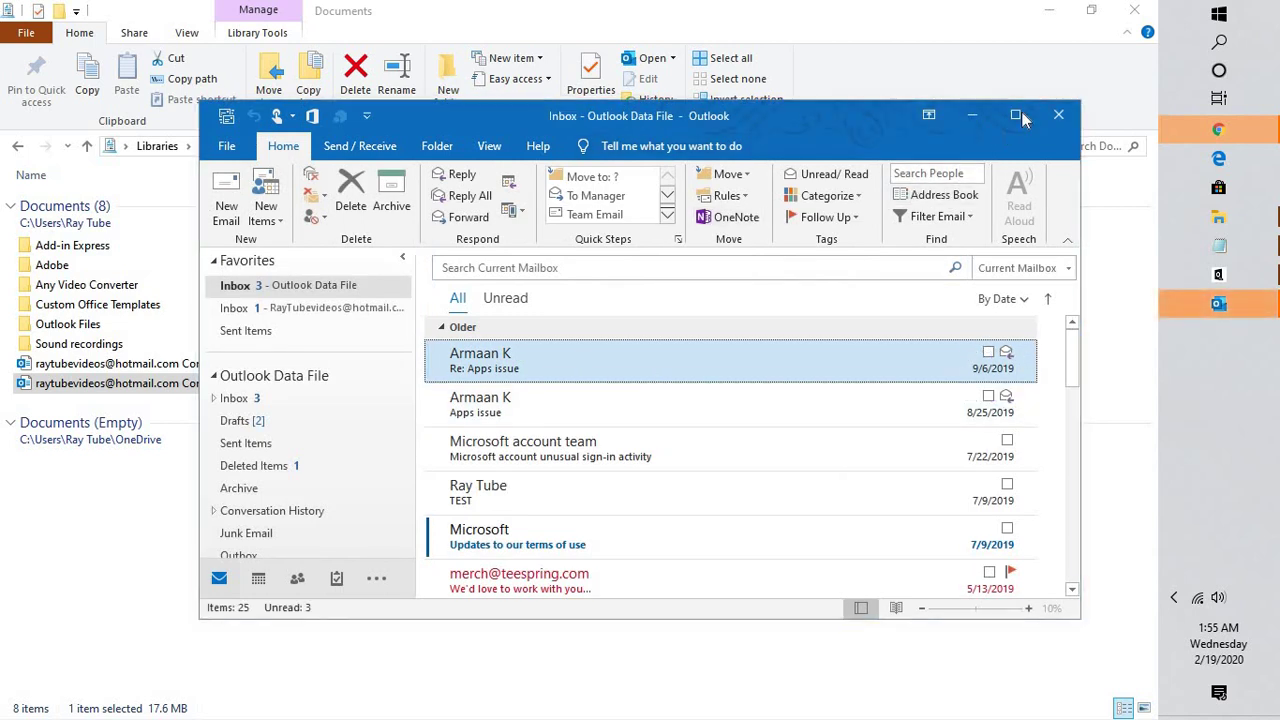
Maximize Outlook and start the Import/Export wizard from File > Open & Export
left_click(1016, 116)
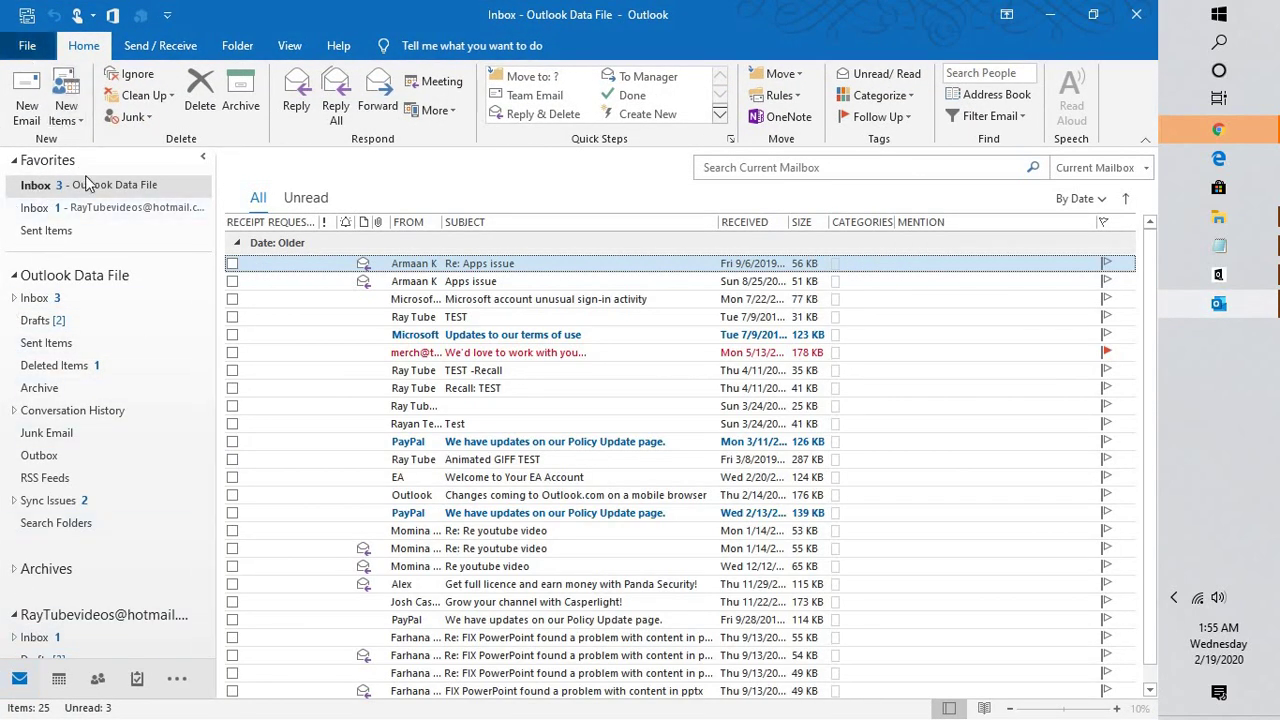
key("alt+f")
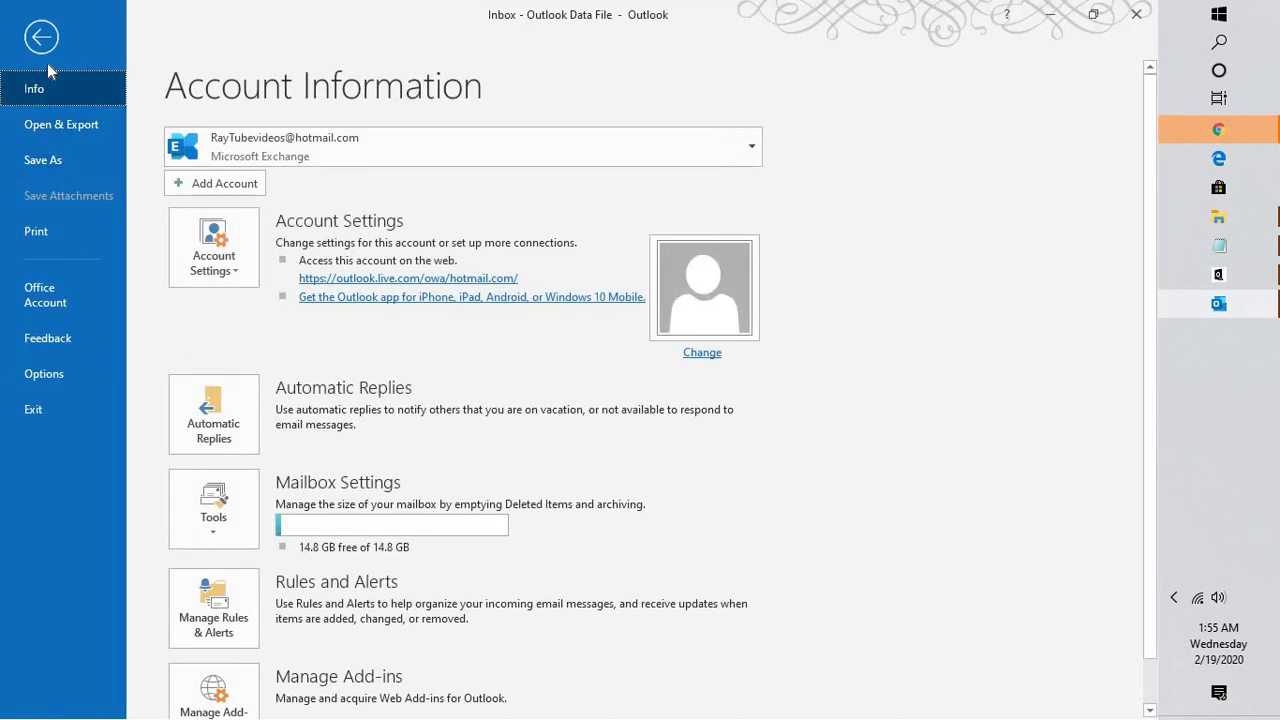
left_click(46, 72)
left_click(30, 48)
left_click(56, 138)
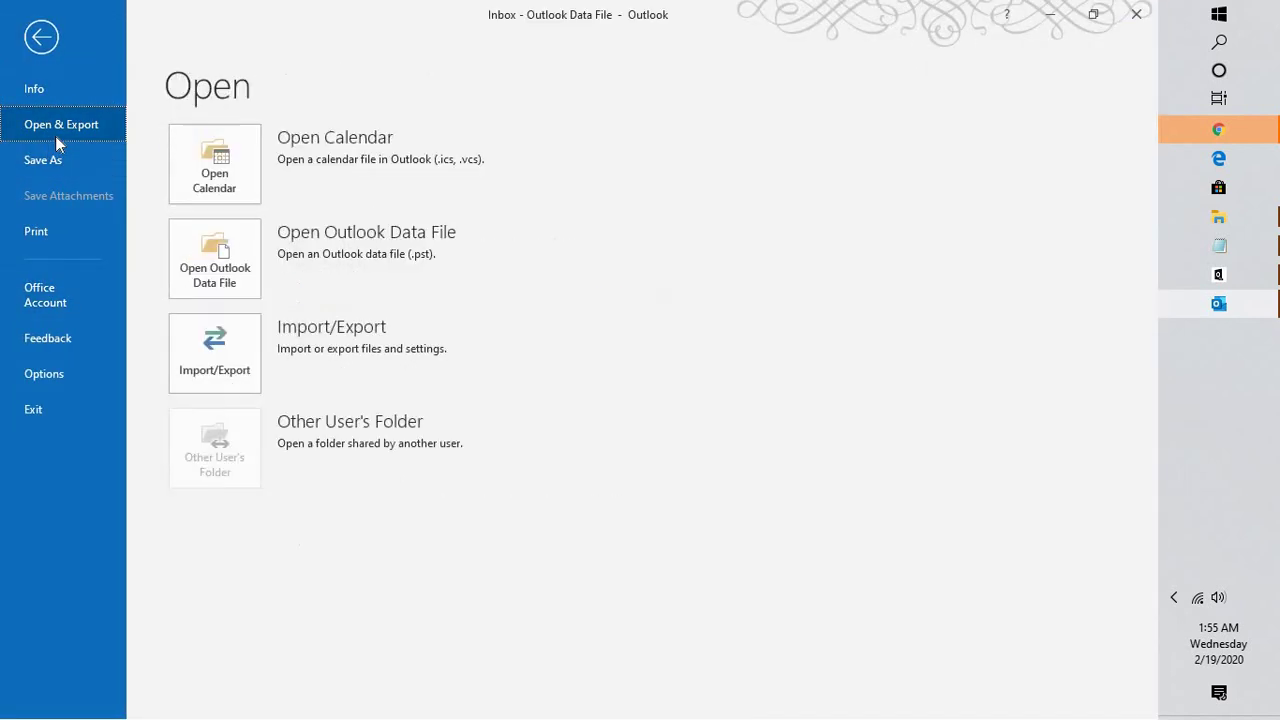
left_click(236, 376)
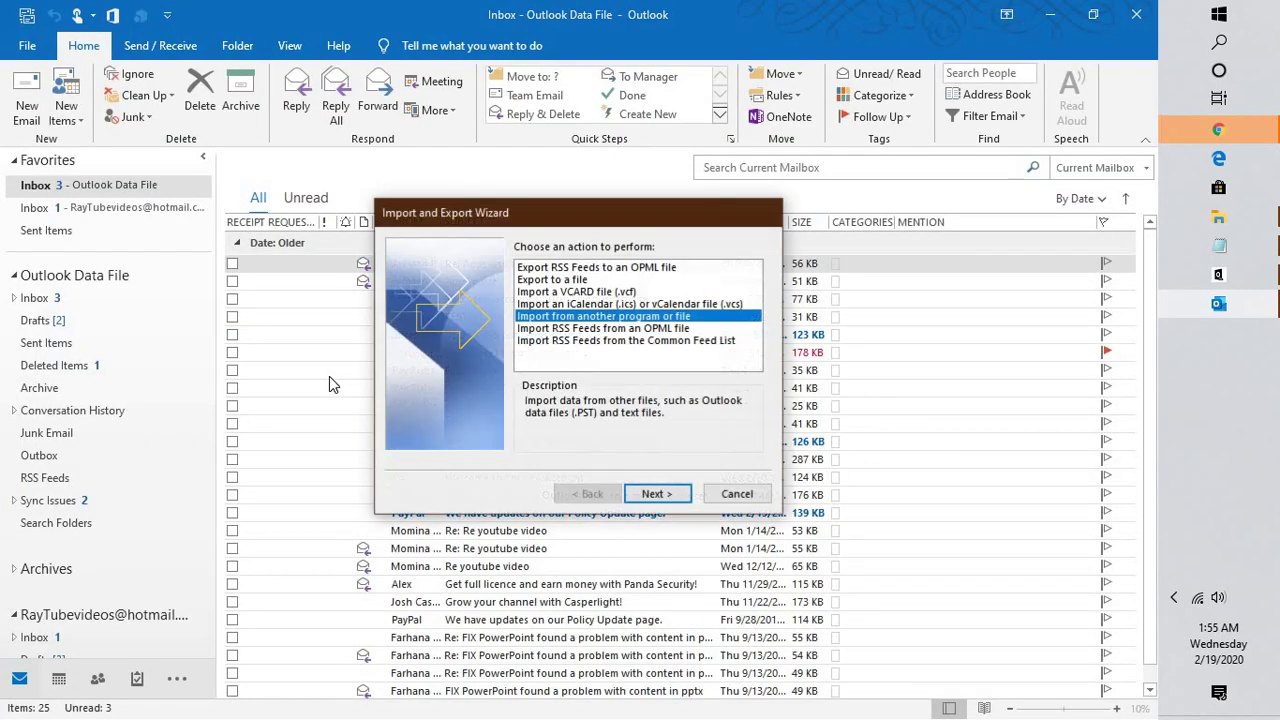
Import from another file of type Outlook Data File (.pst), excluding duplicates
left_click(660, 494)
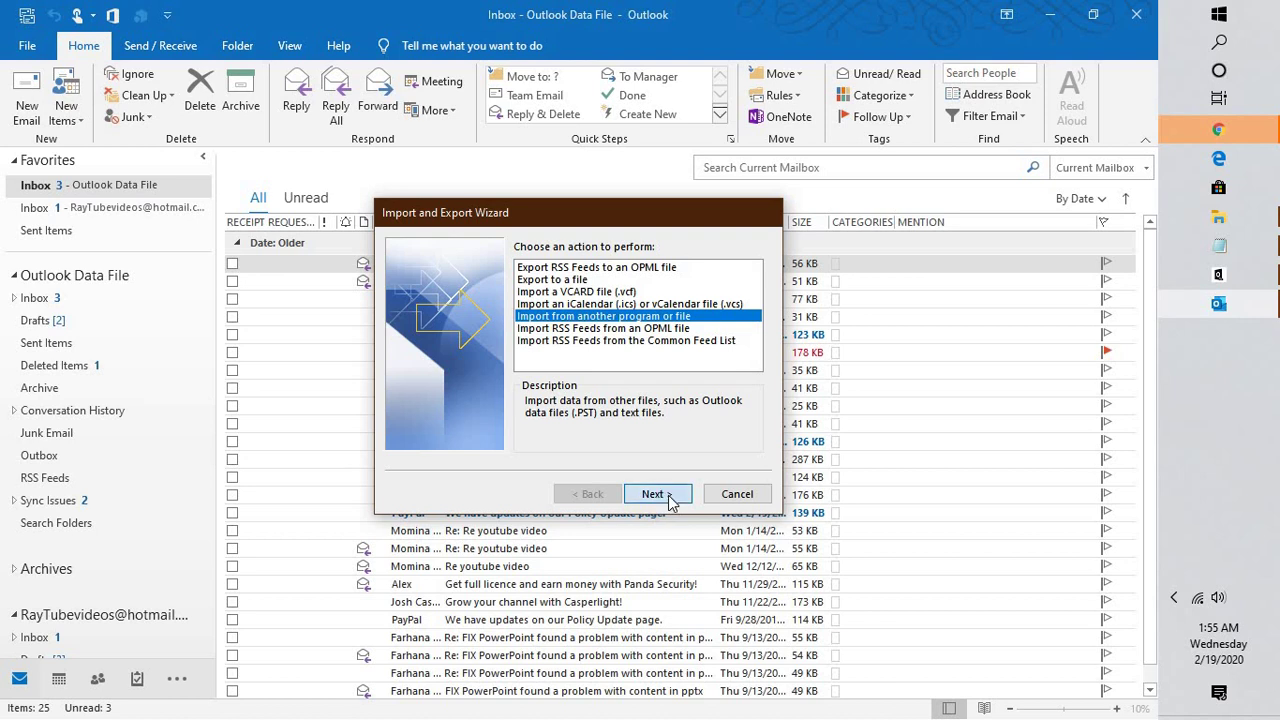
left_click(597, 281)
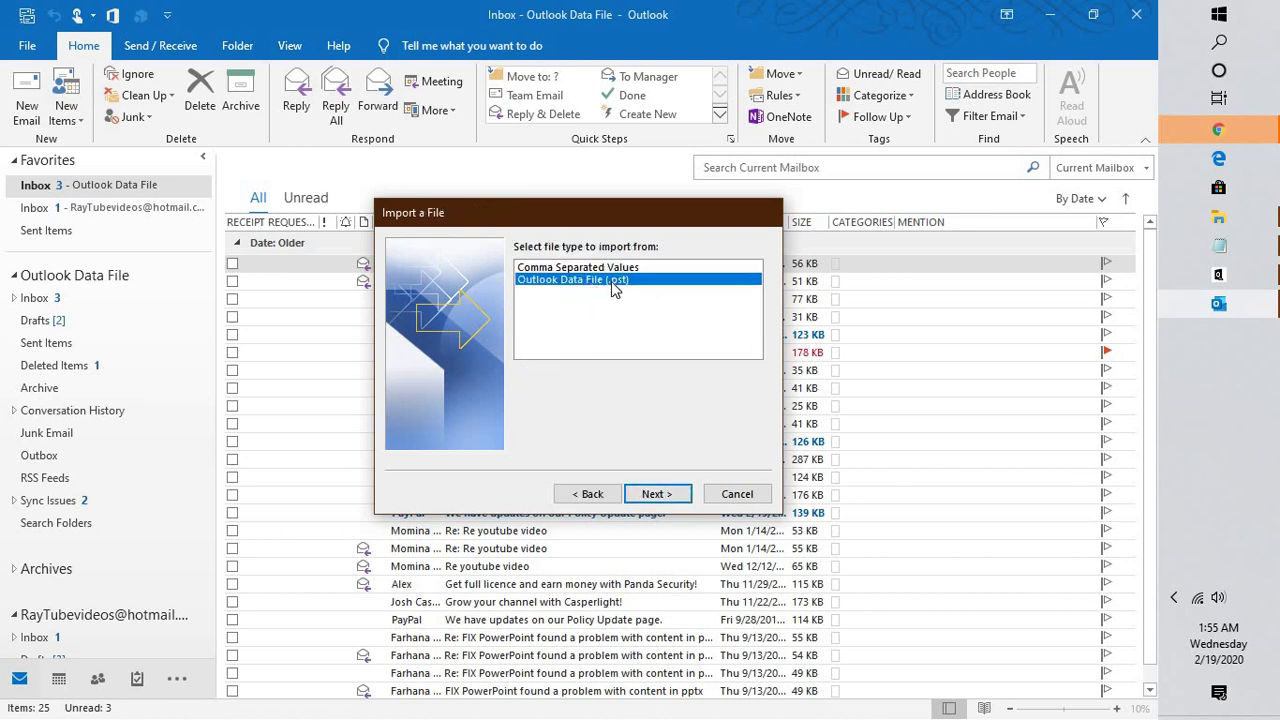
left_click(660, 494)
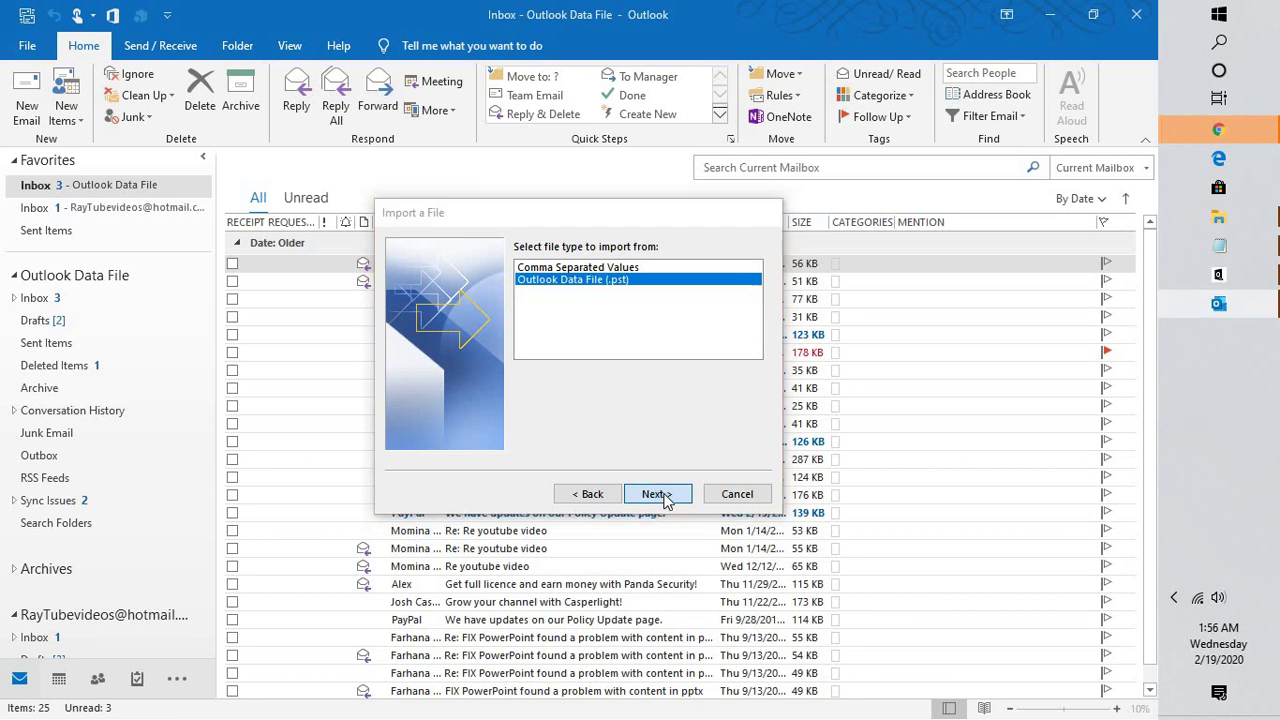
left_click(558, 350)
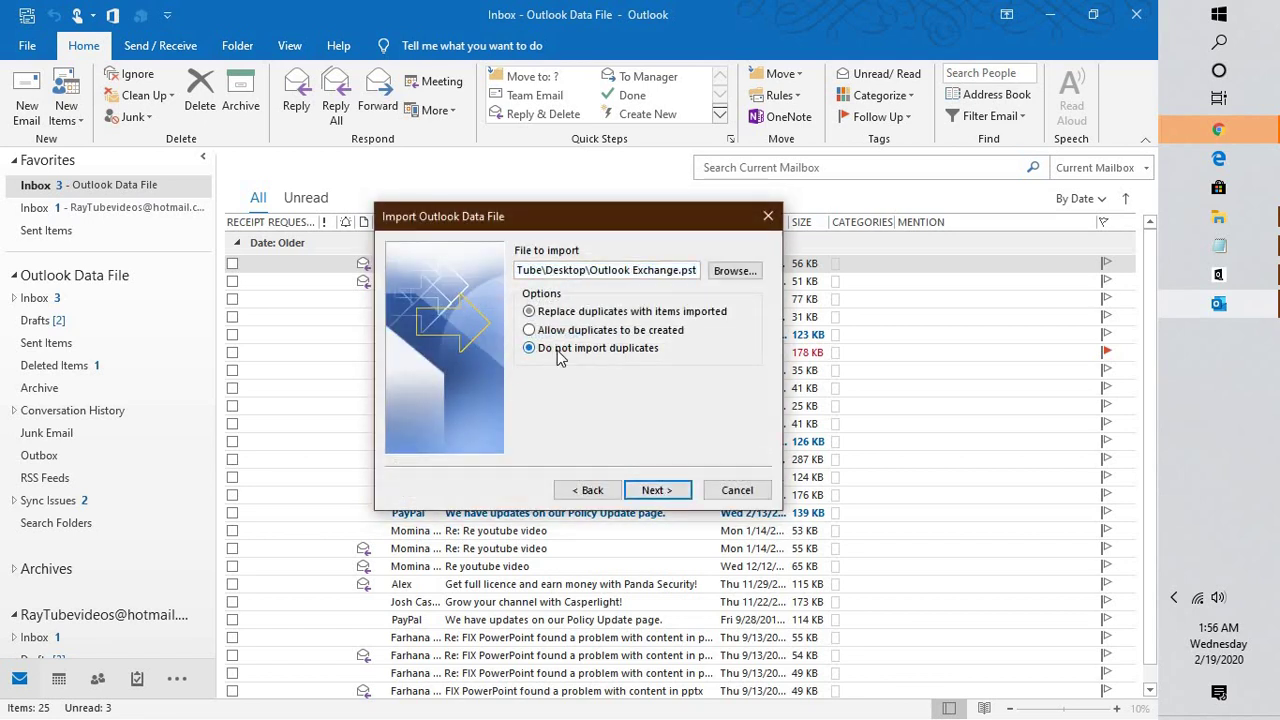
Import Converted1.pst from Documents, subfolders included, into the Outlook Data File
left_click(737, 272)
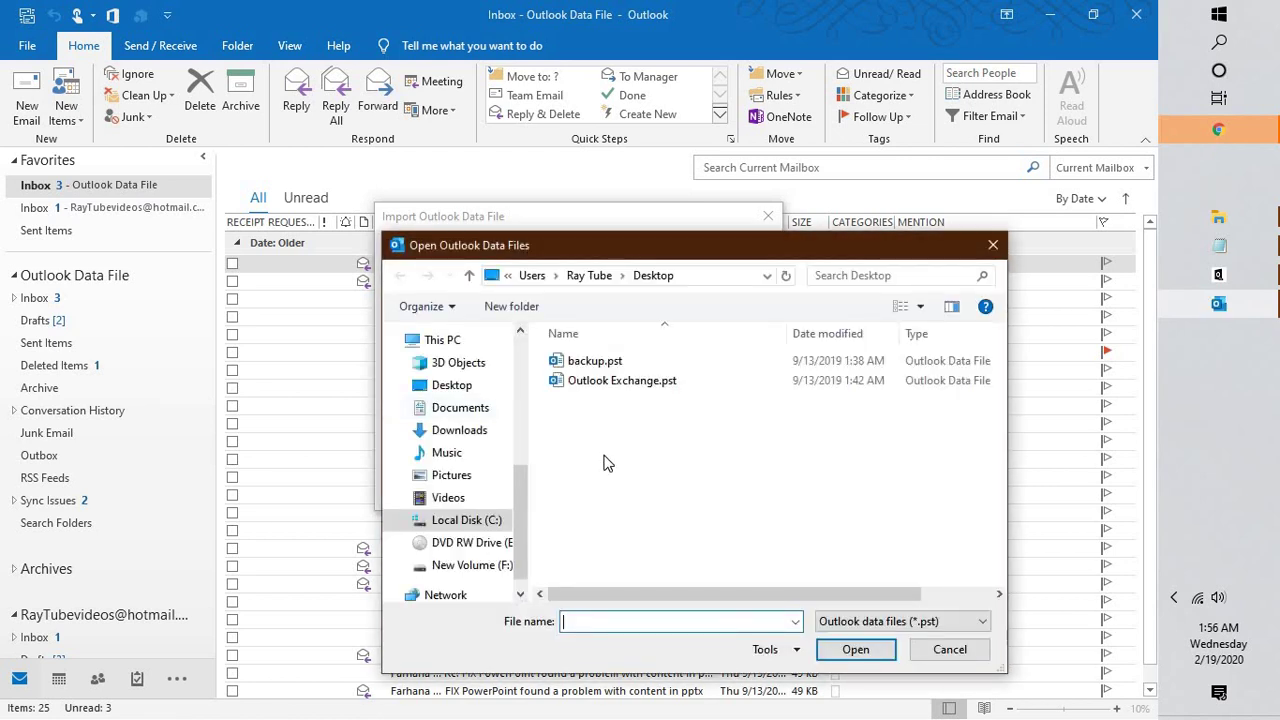
left_click_drag(526, 510, 523, 479)
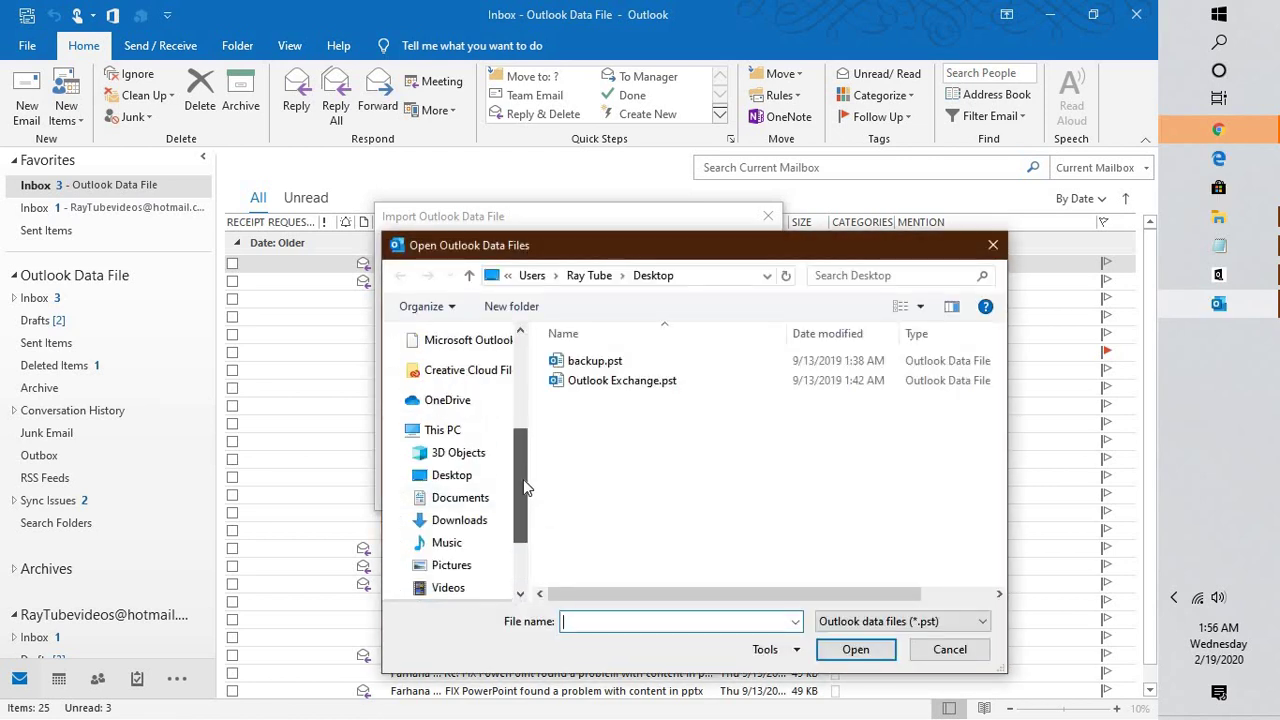
left_click(462, 500)
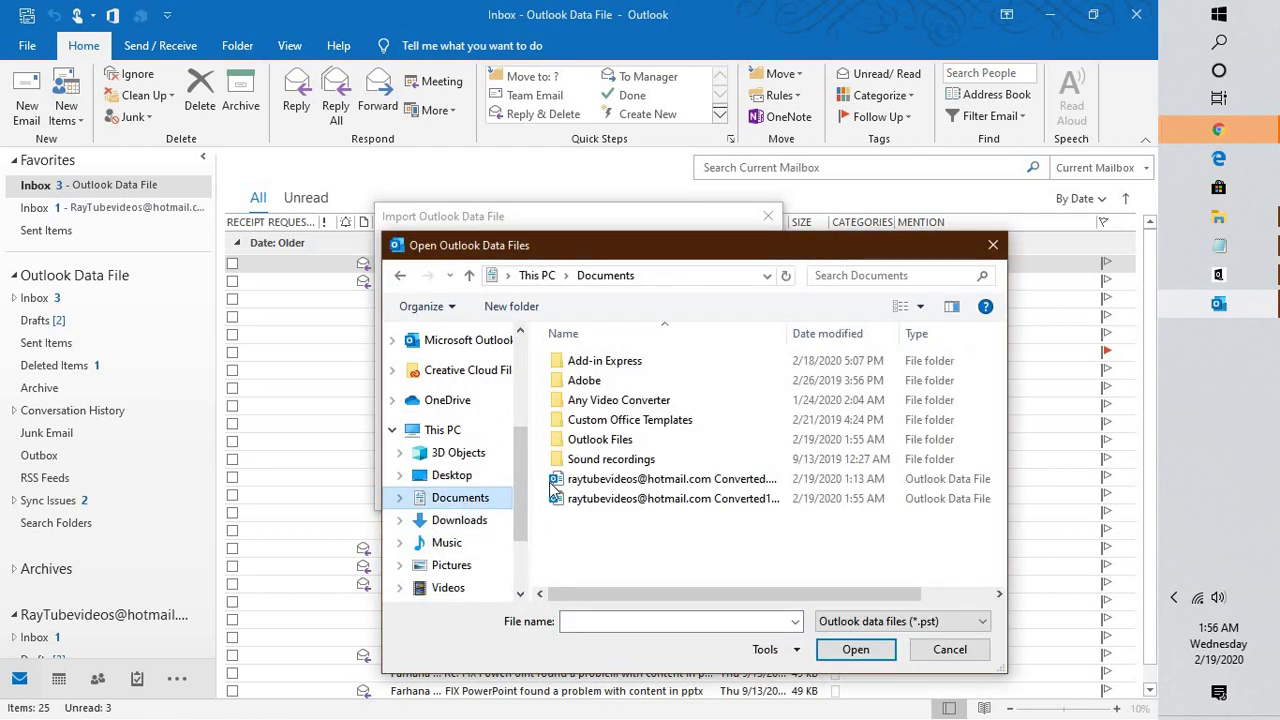
left_click(614, 500)
left_click(850, 650)
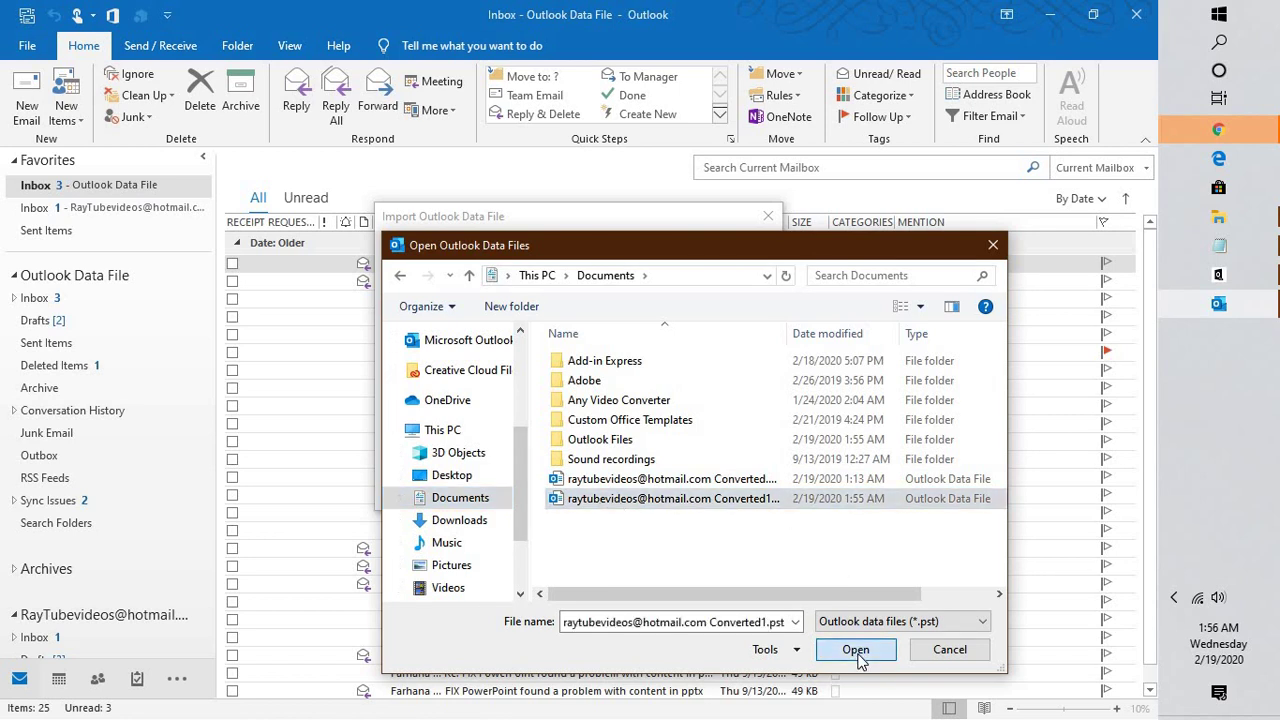
left_click(655, 492)
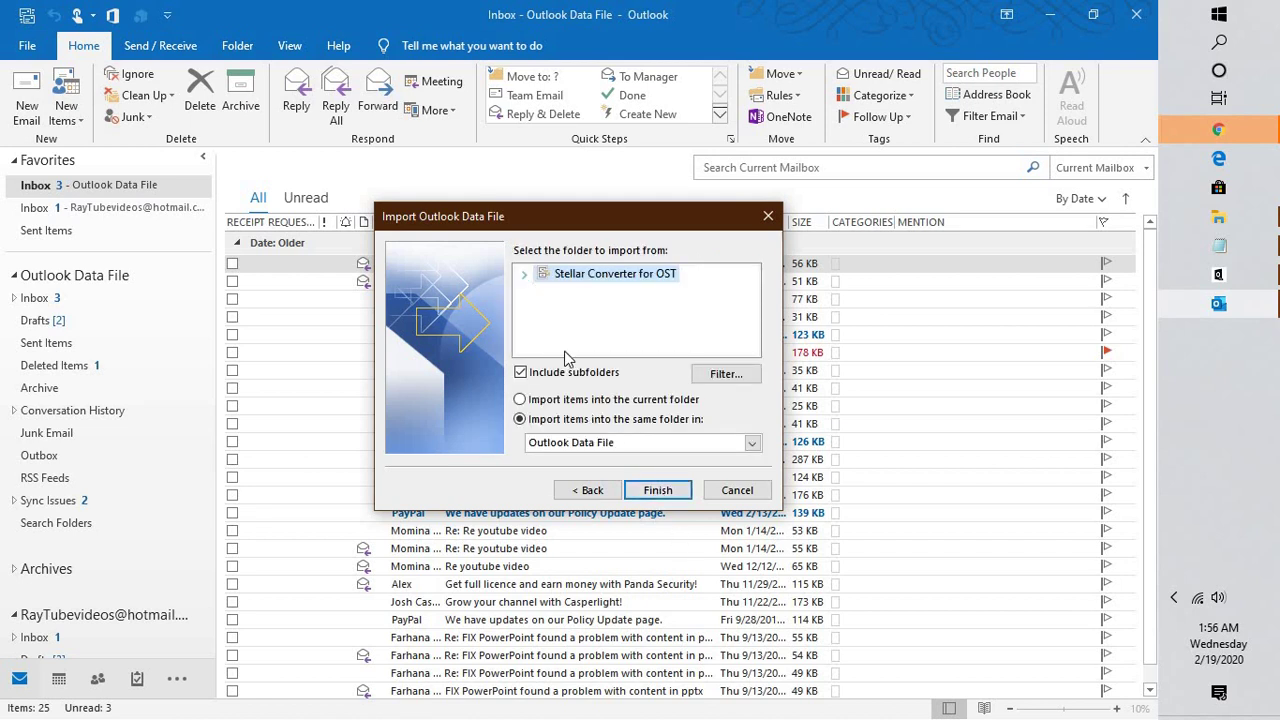
left_click(526, 277)
left_click(672, 491)
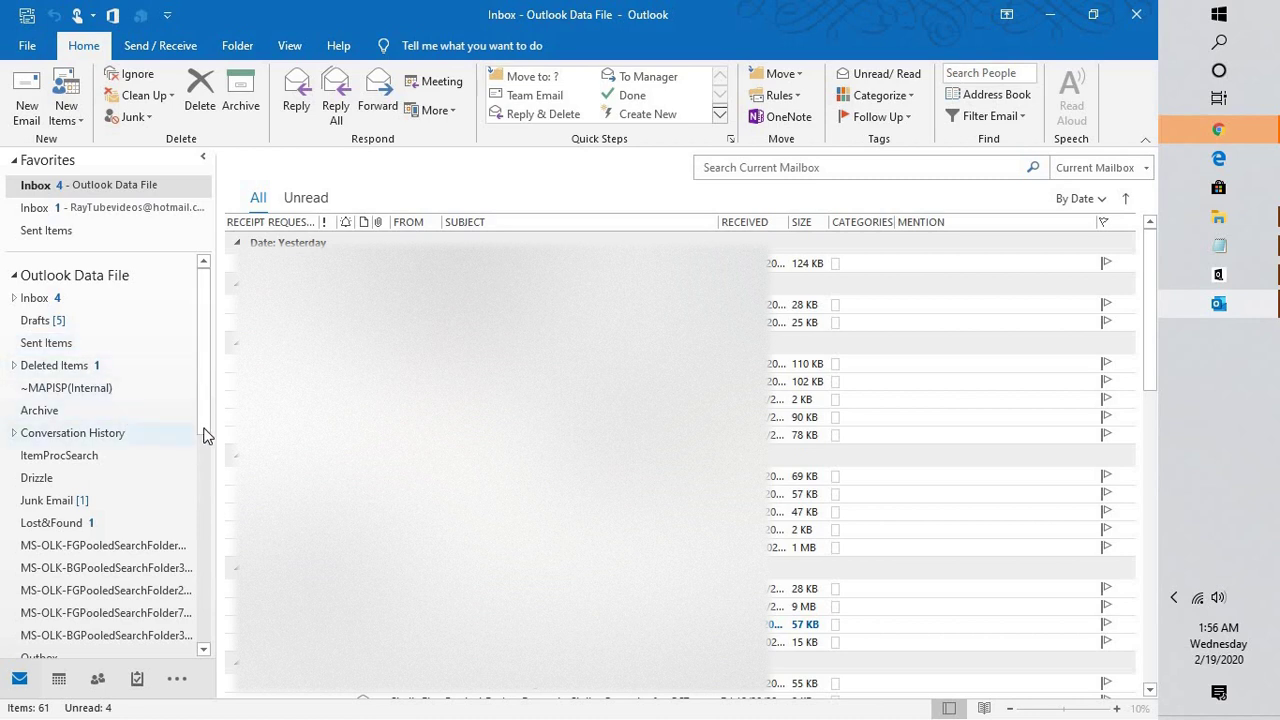
Scroll the folder pane to check imported folders like Shared Data and Tracked Mail Processing
left_click_drag(203, 436, 203, 544)
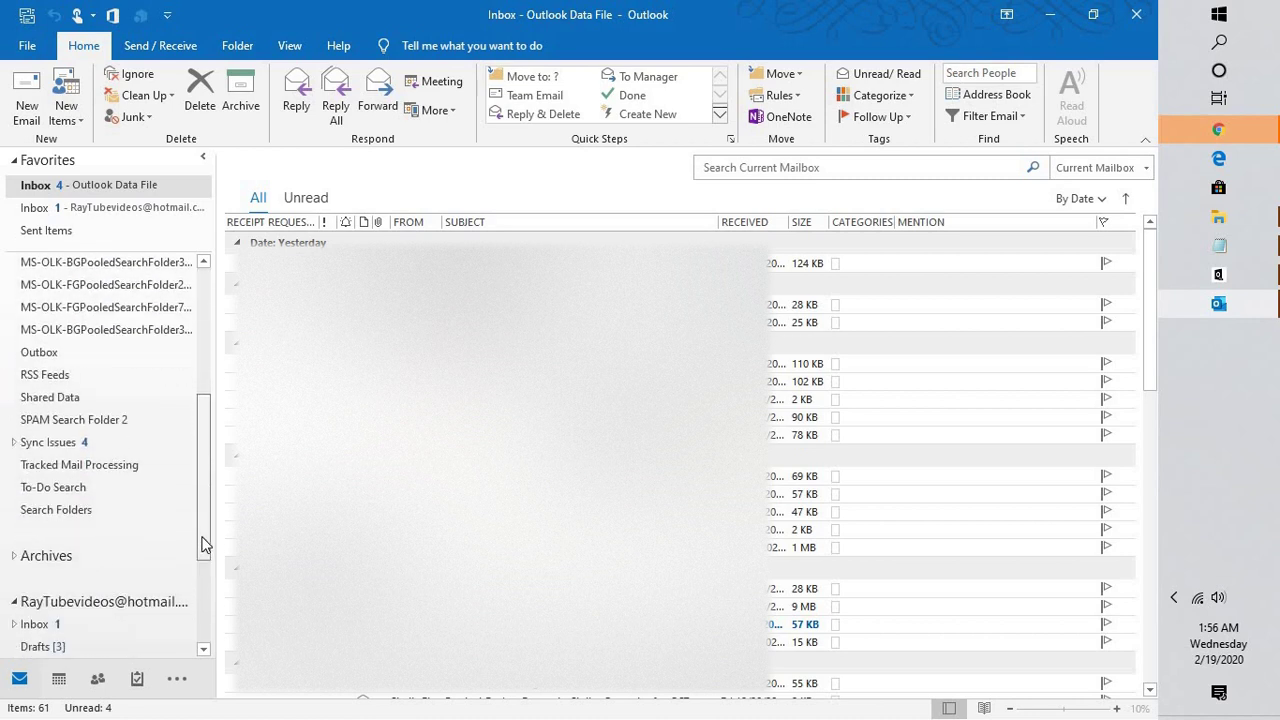